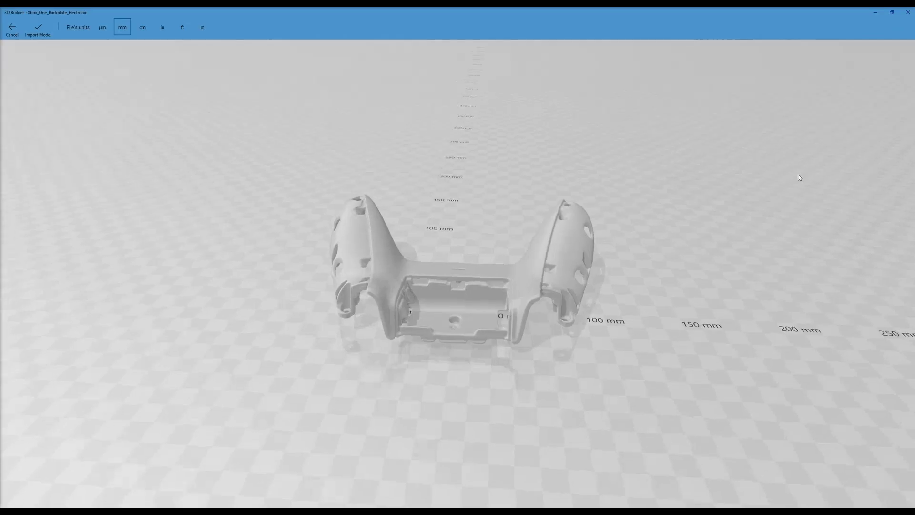
Orbit the Xbox One backplate model in 3D Builder to inspect it
{"action": "left_click_drag", "start_coordinate": [797, 173], "coordinate": [391, 224]}
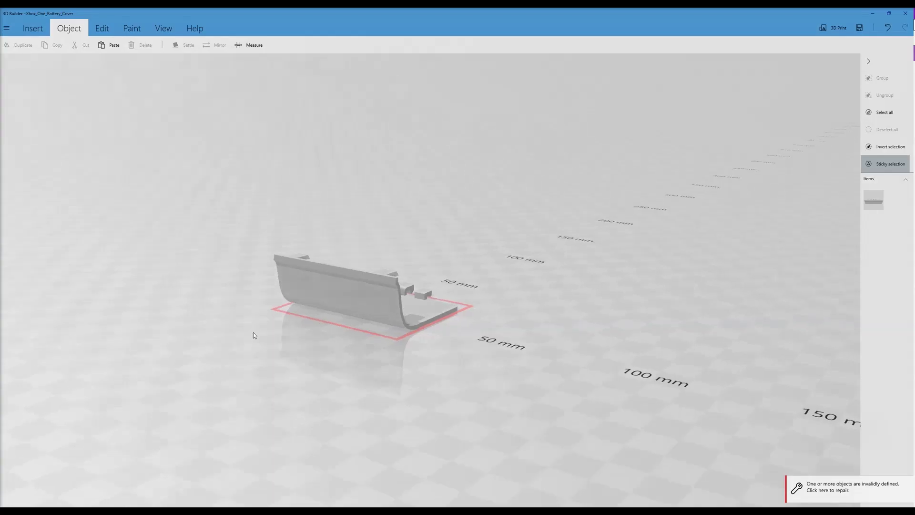
Inspect the battery cover from two sides, then load edit_1.stl into ideaMaker
{"action": "left_click_drag", "start_coordinate": [253, 333], "coordinate": [184, 374]}
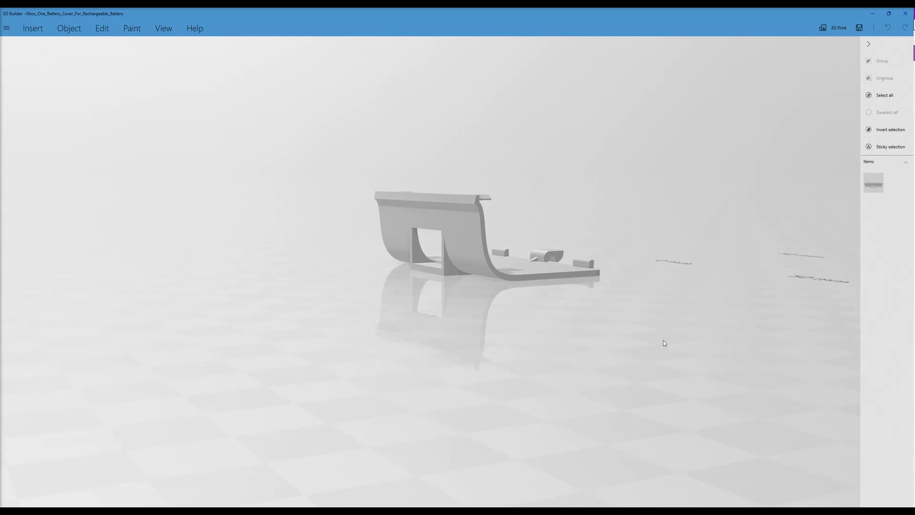
{"action": "left_click_drag", "start_coordinate": [663, 340], "coordinate": [598, 380]}
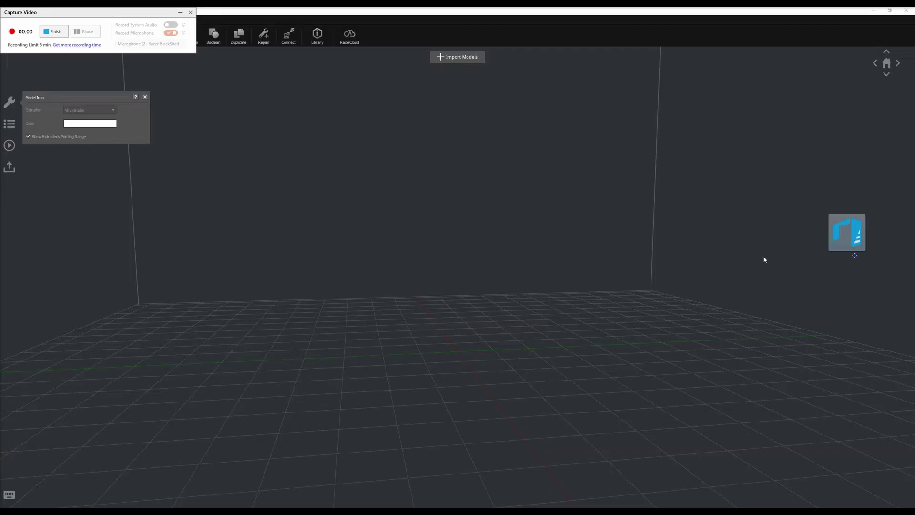
{"action": "left_click_drag", "start_coordinate": [764, 257], "coordinate": [434, 487]}
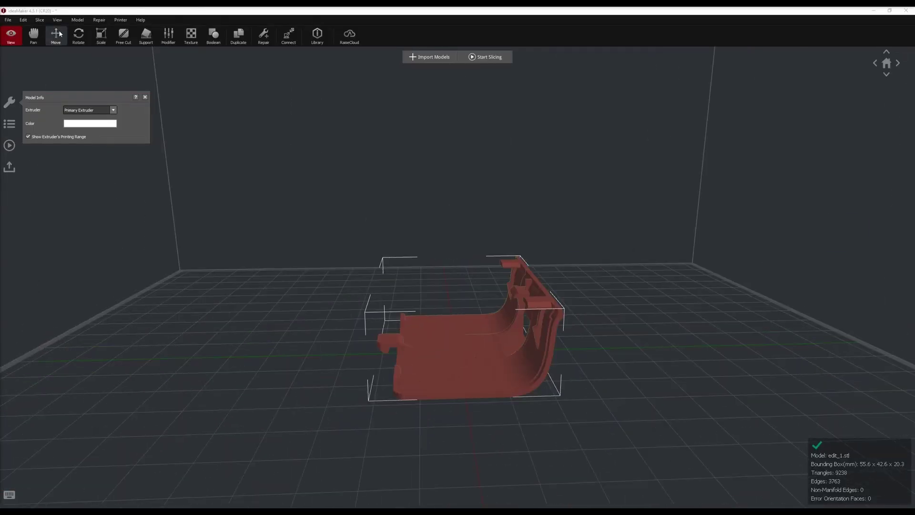
Rotate the battery cover 90° about X to stand it upright
{"action": "left_click", "coordinate": [79, 33]}
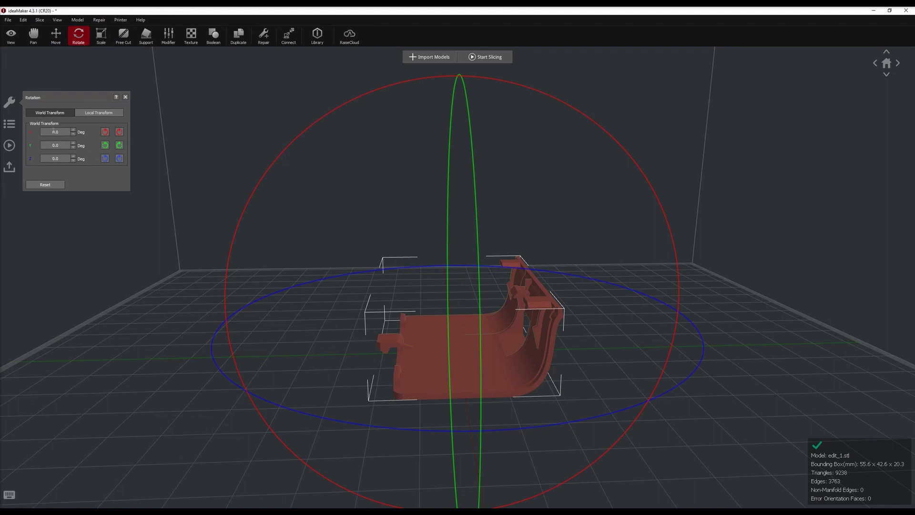
{"action": "type", "text": "90"}
{"action": "key", "text": "Return"}
{"action": "left_click_drag", "start_coordinate": [248, 334], "coordinate": [257, 258]}
Apply Wood3 huiteme part1.jpg as a custom surface texture on the cover
{"action": "left_click", "coordinate": [197, 42]}
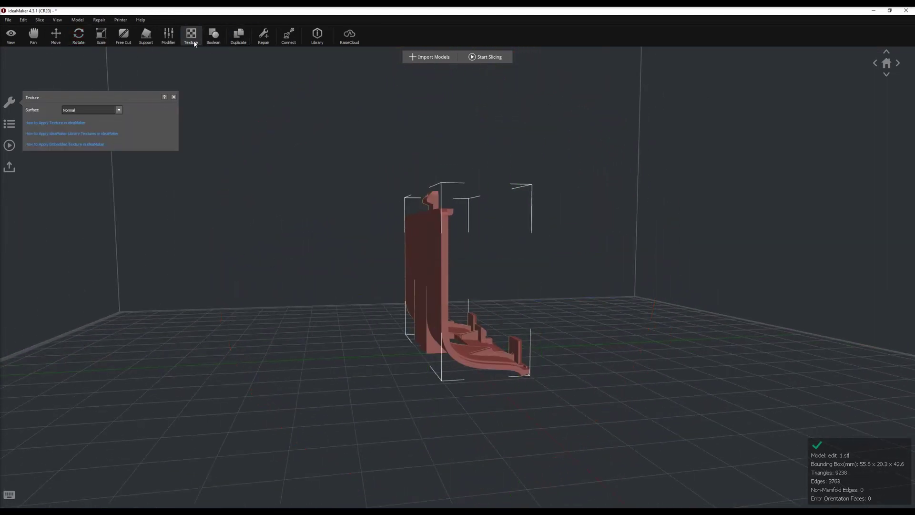
{"action": "left_click", "coordinate": [92, 110]}
{"action": "left_click", "coordinate": [94, 136]}
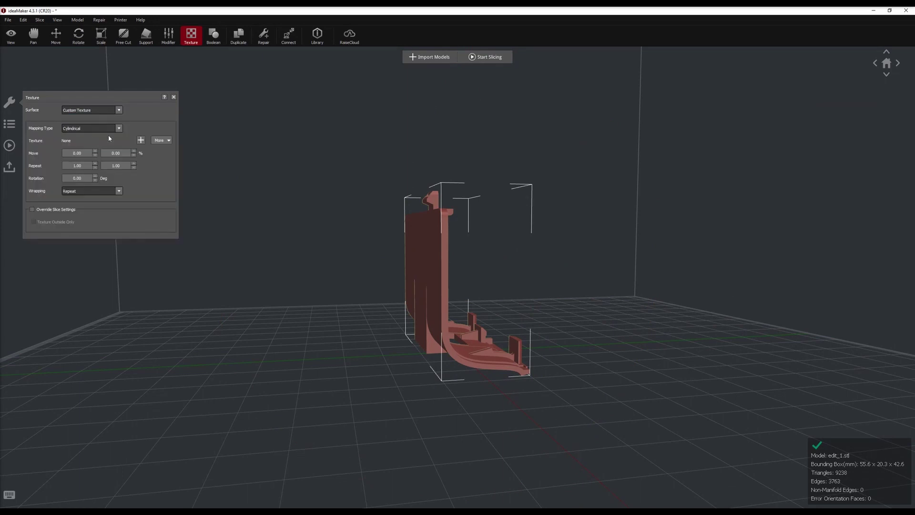
{"action": "left_click", "coordinate": [138, 139]}
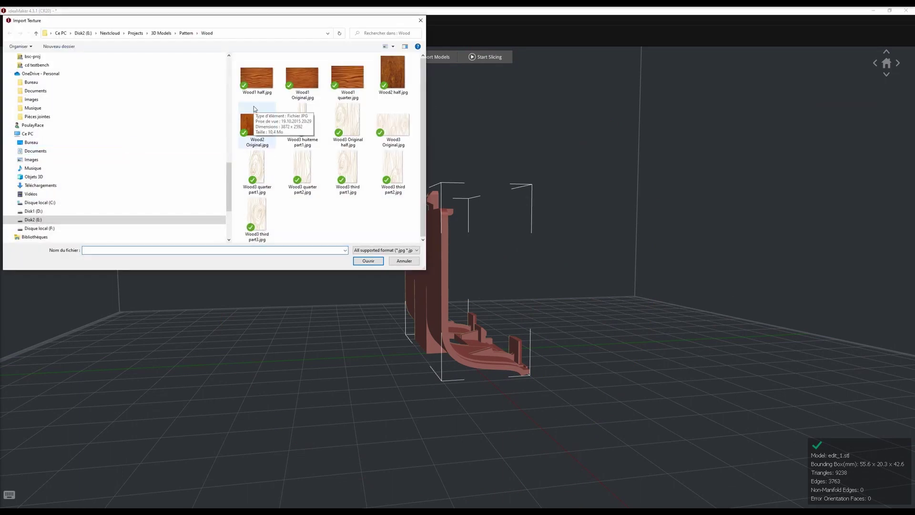
{"action": "left_click", "coordinate": [307, 137]}
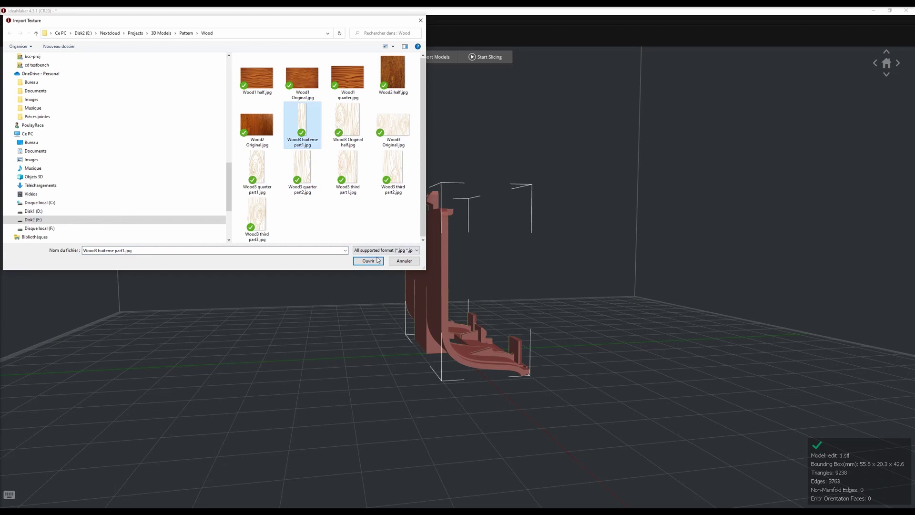
{"action": "left_click", "coordinate": [368, 261]}
{"action": "right_click_drag", "start_coordinate": [473, 344], "coordinate": [171, 150]}
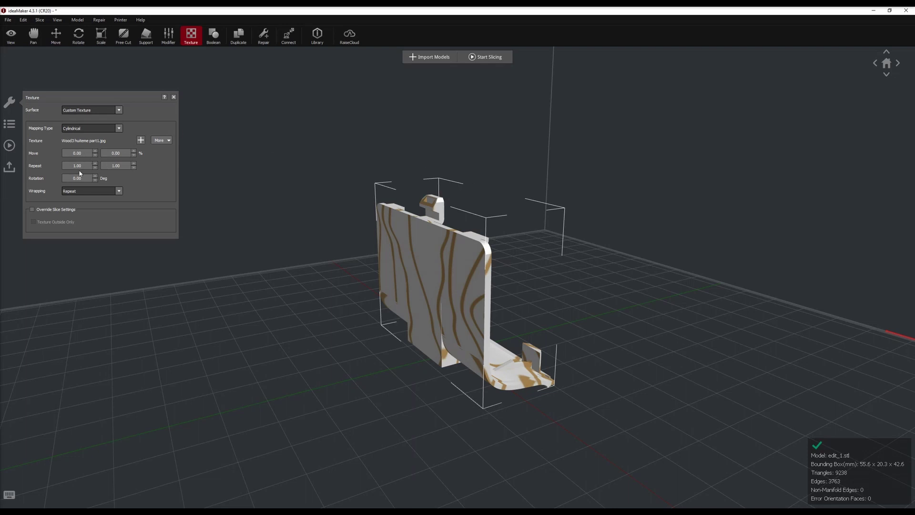
Set the texture rotation to 90 and settle on Cube mapping
{"action": "type", "text": "9"}
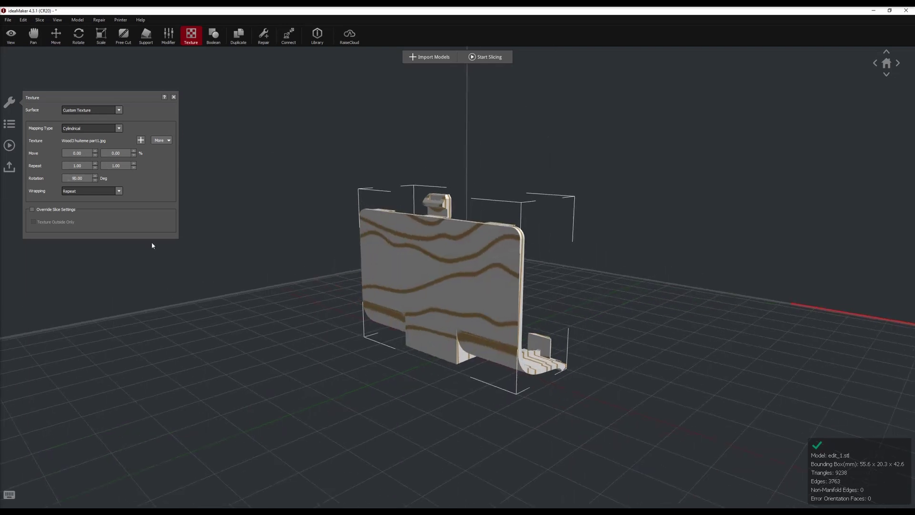
{"action": "left_click", "coordinate": [118, 127]}
{"action": "left_click", "coordinate": [106, 147]}
{"action": "left_click", "coordinate": [118, 128]}
{"action": "left_click", "coordinate": [100, 152]}
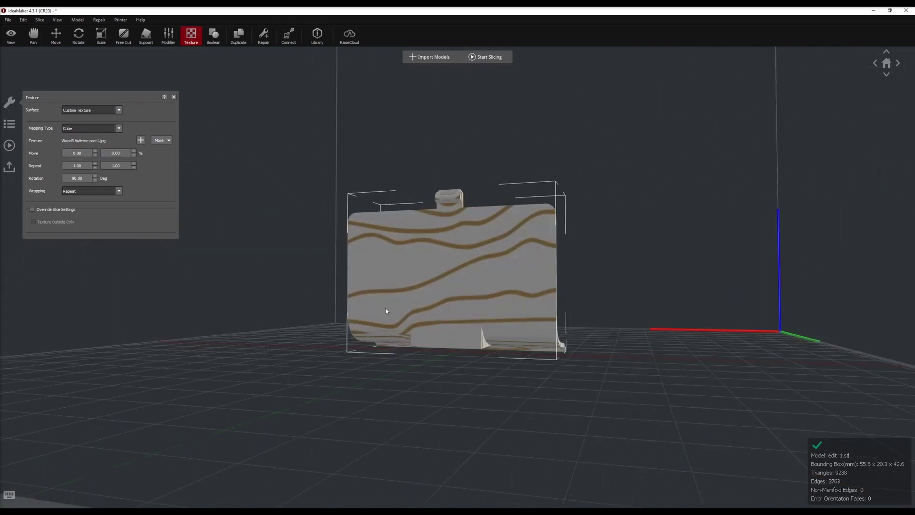
{"action": "left_click", "coordinate": [118, 127]}
{"action": "left_click", "coordinate": [95, 162]}
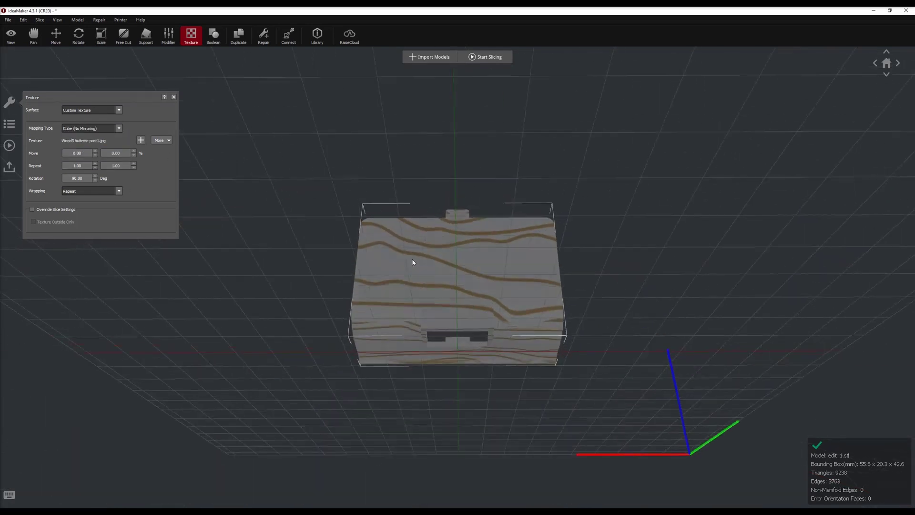
{"action": "left_click", "coordinate": [118, 128]}
{"action": "left_click", "coordinate": [99, 153]}
{"action": "left_click_drag", "start_coordinate": [248, 238], "coordinate": [516, 104]}
Review the CR20 template's Texture XY Offset and Texture Resolution, then slice the cover
{"action": "left_click", "coordinate": [495, 60]}
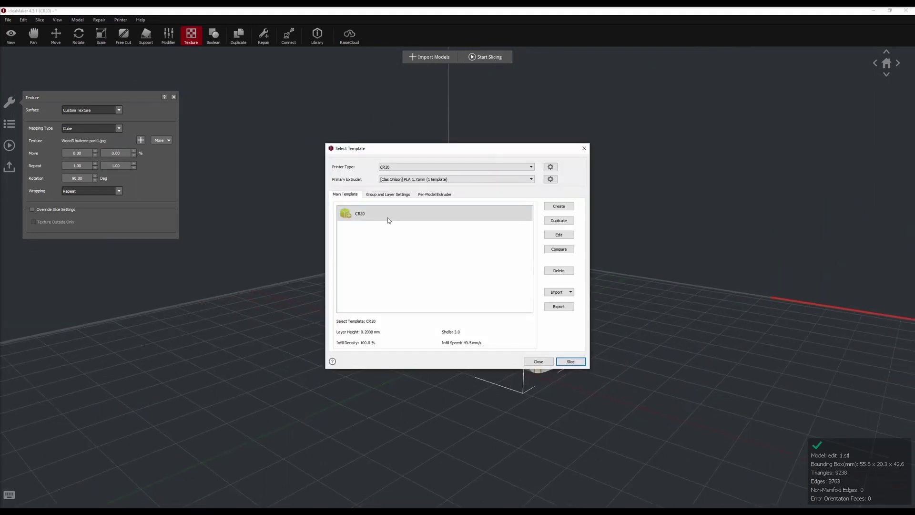
{"action": "double_click", "coordinate": [382, 214]}
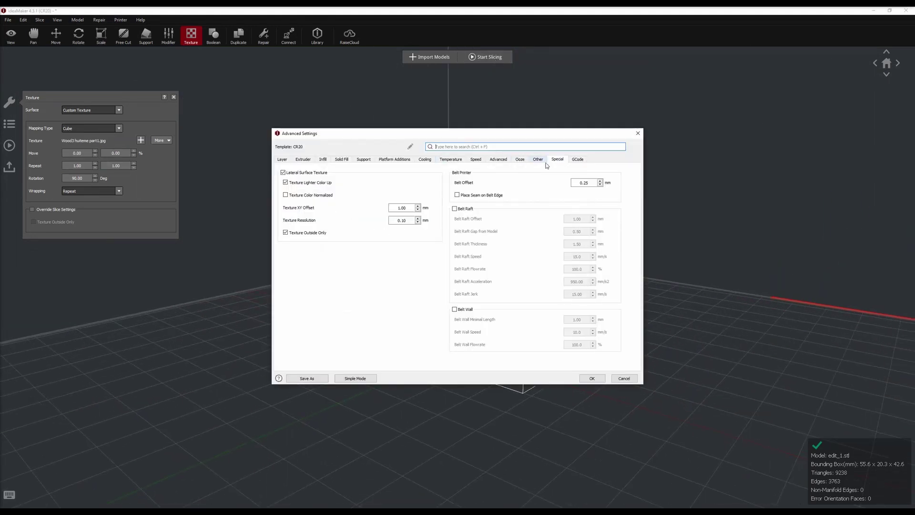
{"action": "double_click", "coordinate": [401, 208]}
{"action": "double_click", "coordinate": [402, 221]}
{"action": "left_click", "coordinate": [592, 378]}
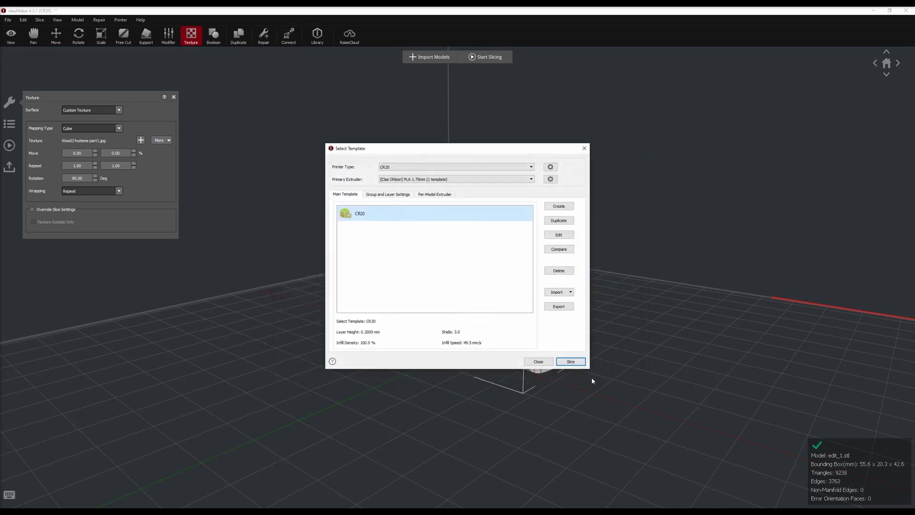
{"action": "left_click", "coordinate": [571, 362]}
Inspect the slice preview of the cover with 90° wood grain
{"action": "left_click", "coordinate": [383, 302]}
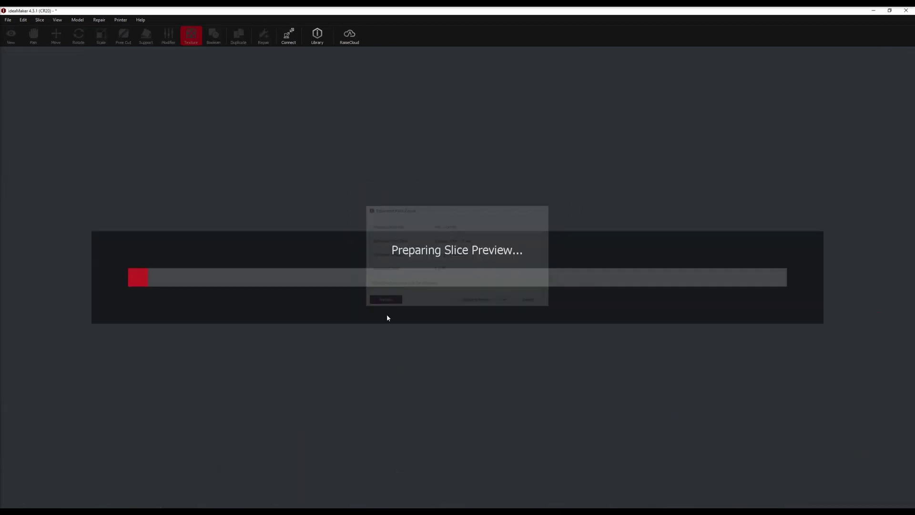
{"action": "right_click_drag", "start_coordinate": [509, 312], "coordinate": [442, 320]}
{"action": "scroll", "coordinate": [443, 329], "scroll_direction": "up", "scroll_amount": 10}
{"action": "scroll", "coordinate": [444, 332], "scroll_direction": "down", "scroll_amount": 10}
{"action": "left_click", "coordinate": [527, 57]}
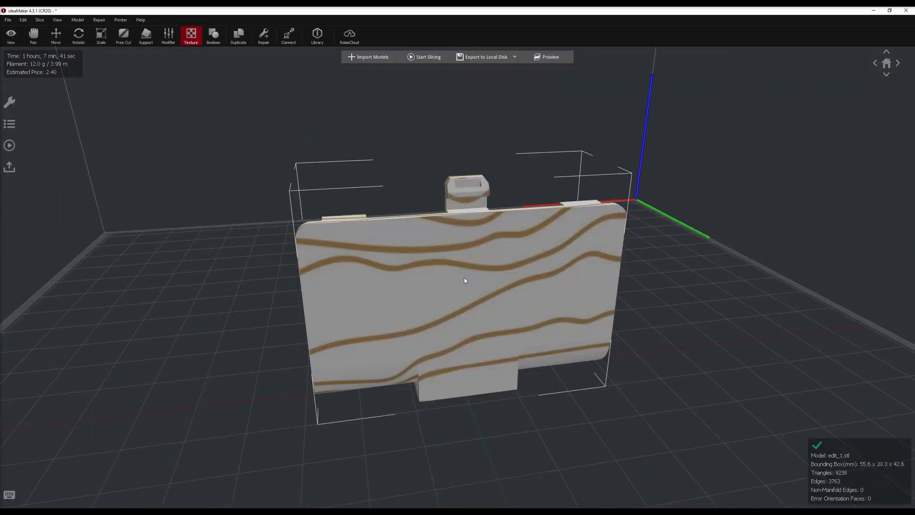
Set texture rotation to 0, re-slice, and inspect the 1 h 10 min preview
{"action": "left_click", "coordinate": [190, 36]}
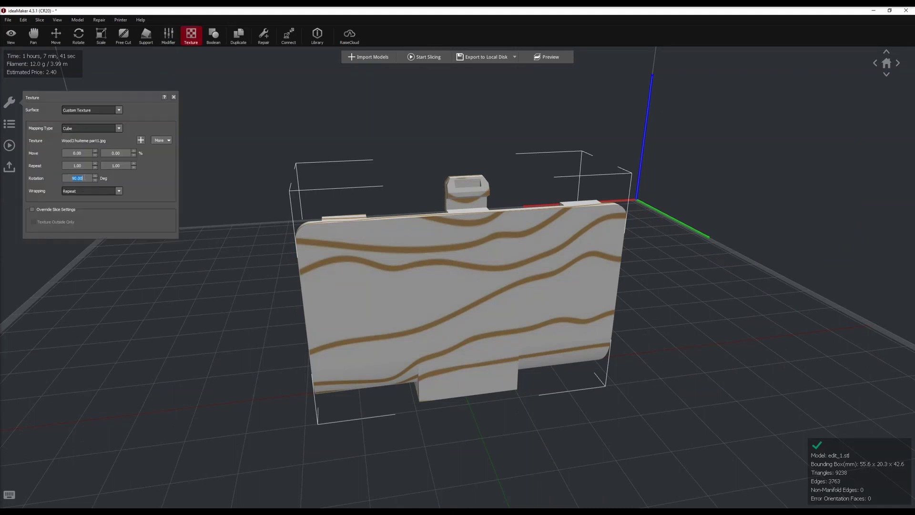
{"action": "type", "text": "0"}
{"action": "key", "text": "Return"}
{"action": "left_click", "coordinate": [485, 57]}
{"action": "left_click", "coordinate": [569, 363]}
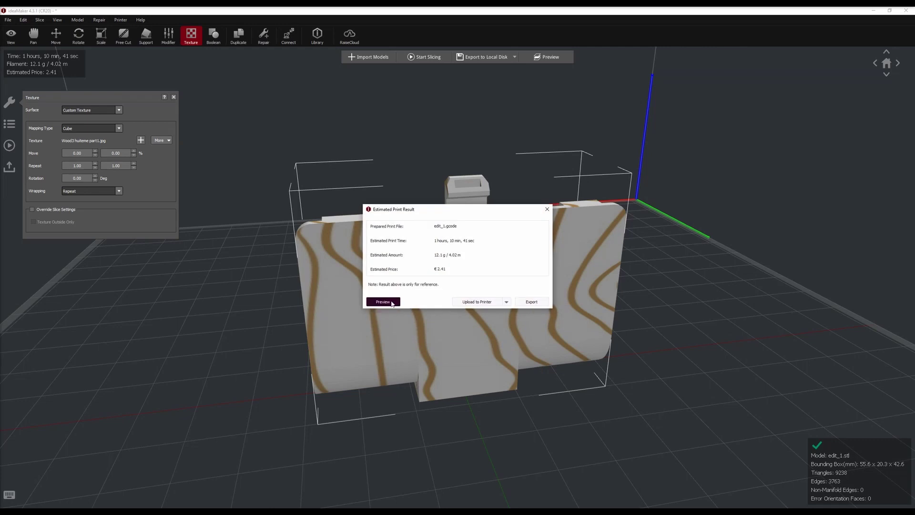
{"action": "left_click", "coordinate": [383, 302]}
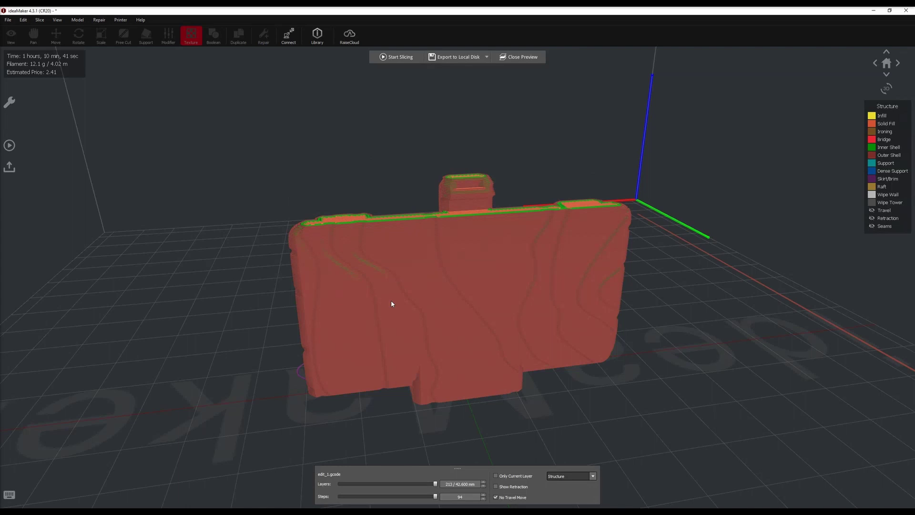
{"action": "left_click_drag", "start_coordinate": [391, 300], "coordinate": [441, 368]}
{"action": "scroll", "coordinate": [395, 341], "scroll_direction": "up", "scroll_amount": 5}
{"action": "scroll", "coordinate": [332, 290], "scroll_direction": "down", "scroll_amount": 5}
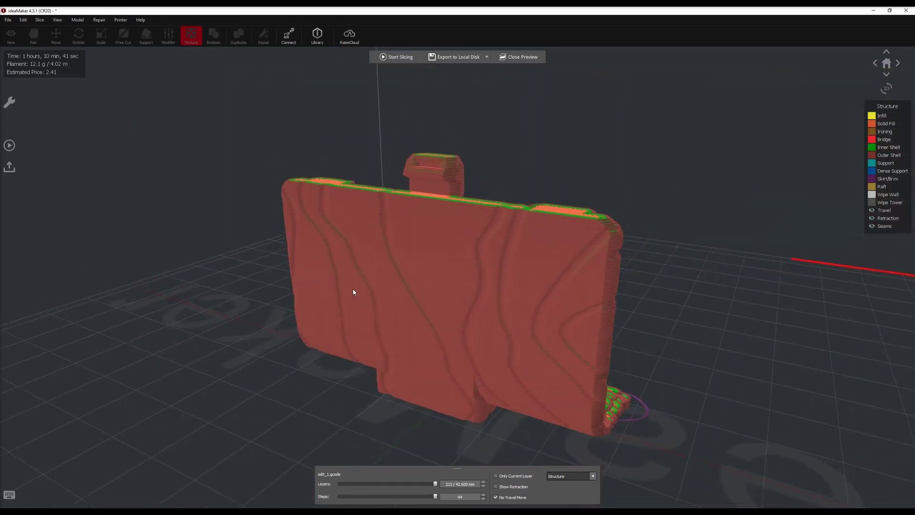
Set the cover's texture rotation back to 90°
{"action": "left_click", "coordinate": [506, 57]}
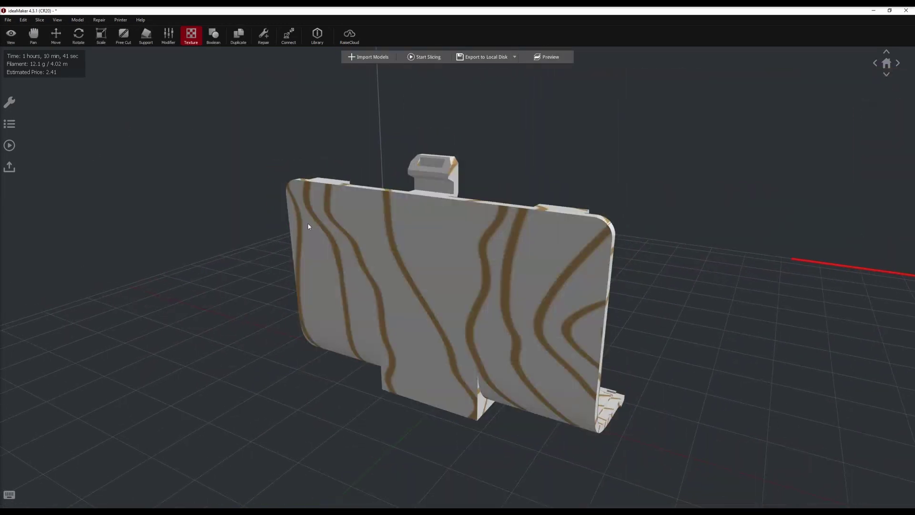
{"action": "left_click", "coordinate": [357, 307]}
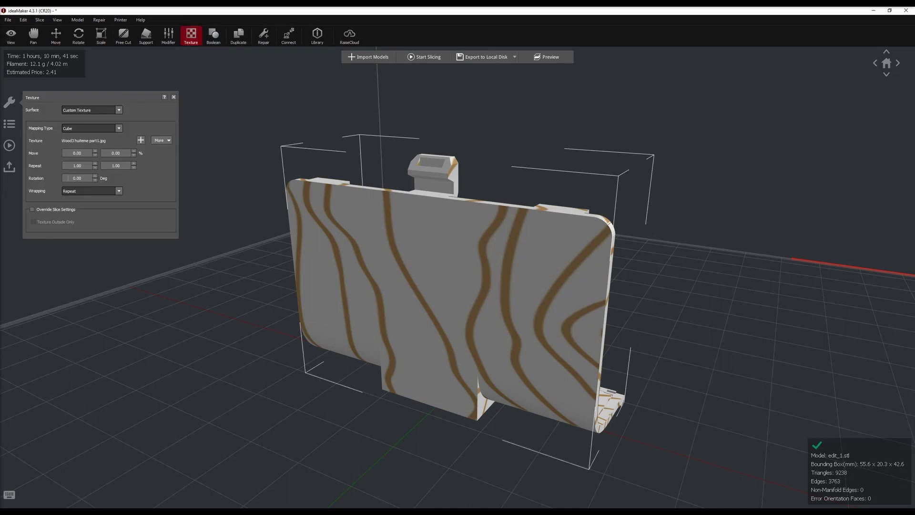
{"action": "type", "text": "90"}
{"action": "key", "text": "Return"}
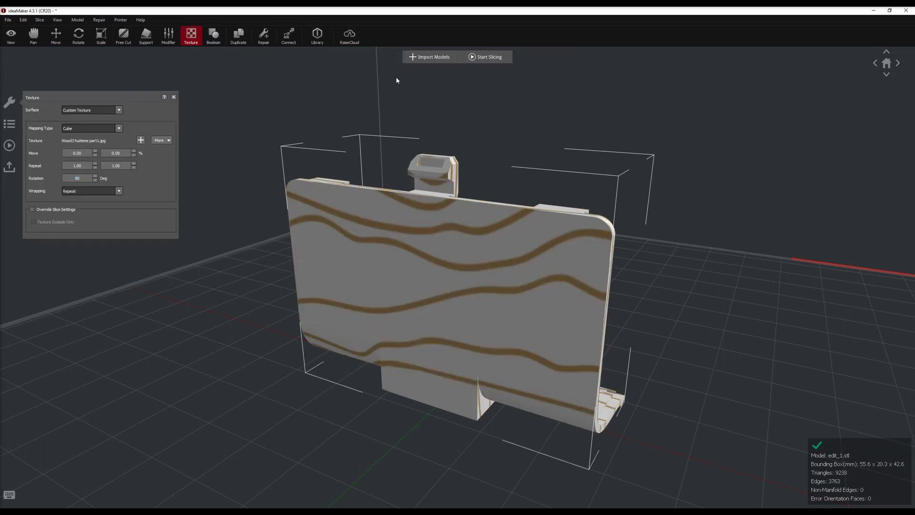
{"action": "left_click", "coordinate": [768, 332]}
{"action": "left_click_drag", "start_coordinate": [768, 333], "coordinate": [680, 278]}
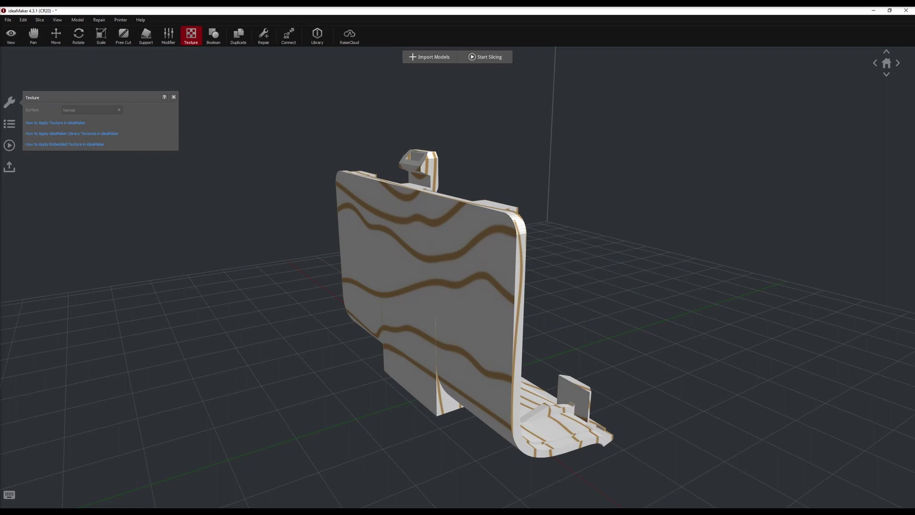
Re-slice and inspect the preview, estimated 1 h 7 min 41 s and 12.0 g
{"action": "left_click", "coordinate": [485, 56]}
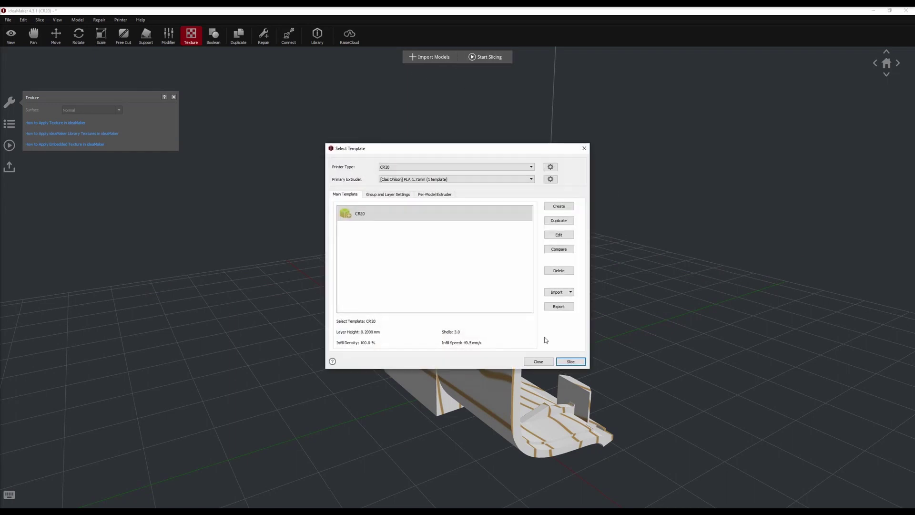
{"action": "left_click", "coordinate": [569, 362]}
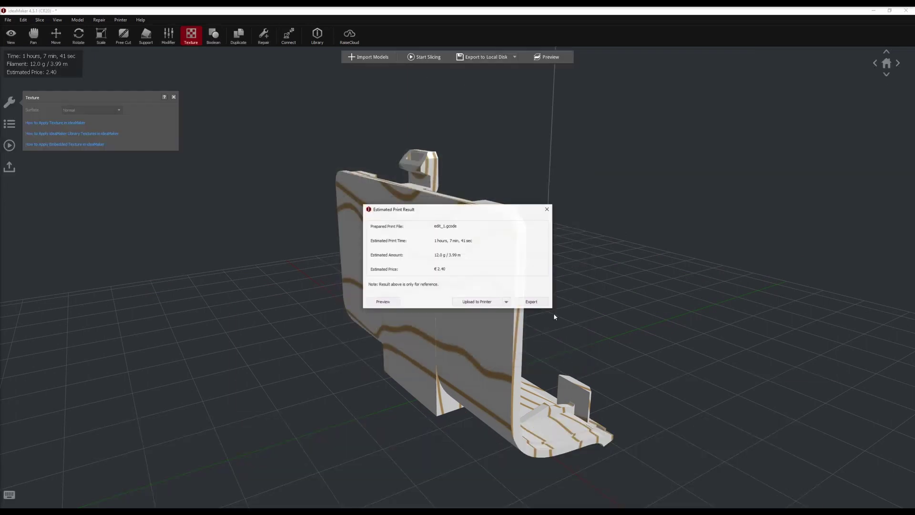
{"action": "left_click", "coordinate": [384, 302]}
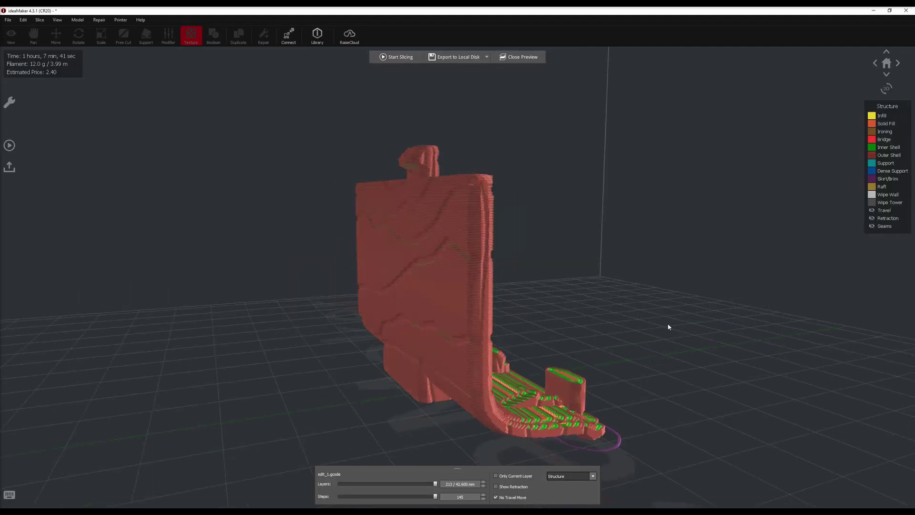
{"action": "scroll", "coordinate": [651, 381], "scroll_direction": "down", "scroll_amount": 5}
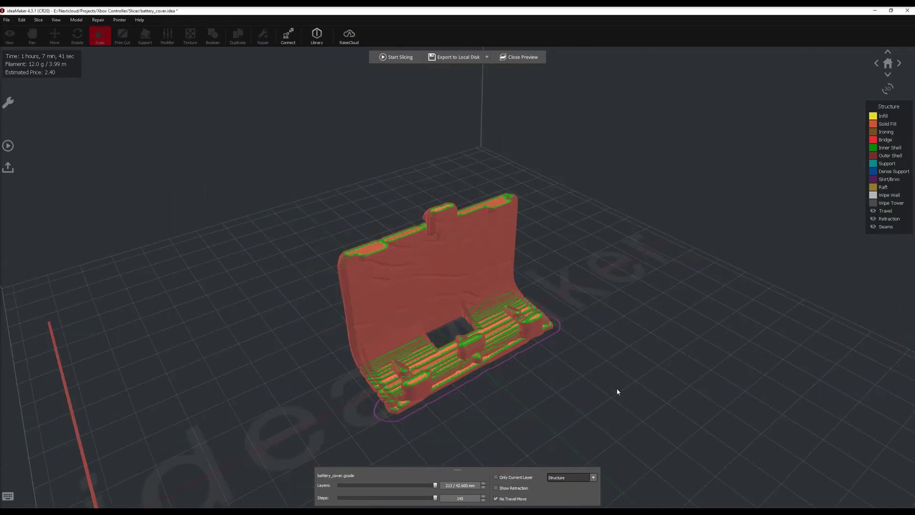
{"action": "left_click_drag", "start_coordinate": [636, 387], "coordinate": [218, 361]}
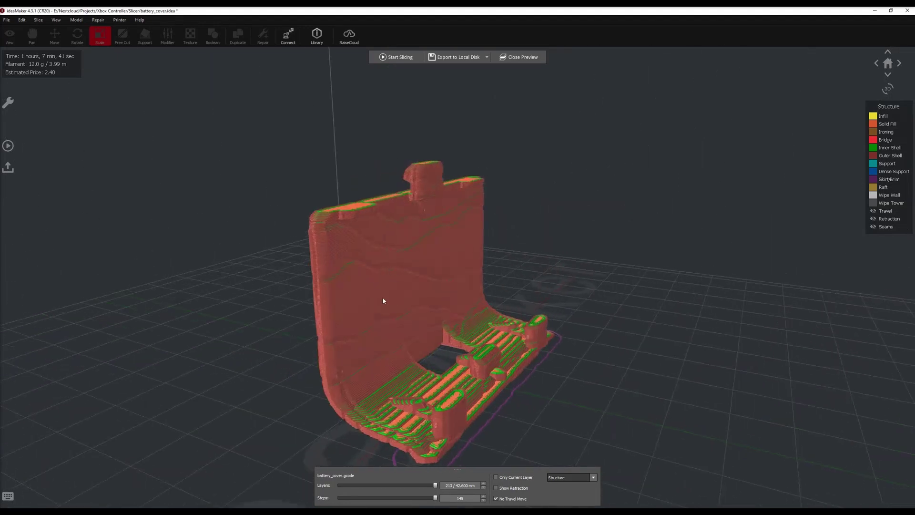
{"action": "left_click_drag", "start_coordinate": [415, 299], "coordinate": [241, 126]}
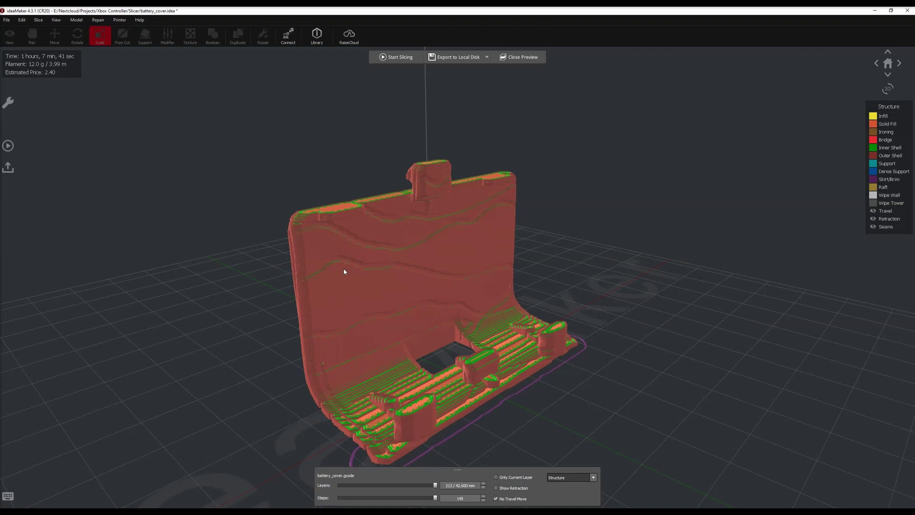
{"action": "left_click", "coordinate": [523, 57]}
{"action": "left_click_drag", "start_coordinate": [427, 333], "coordinate": [340, 330]}
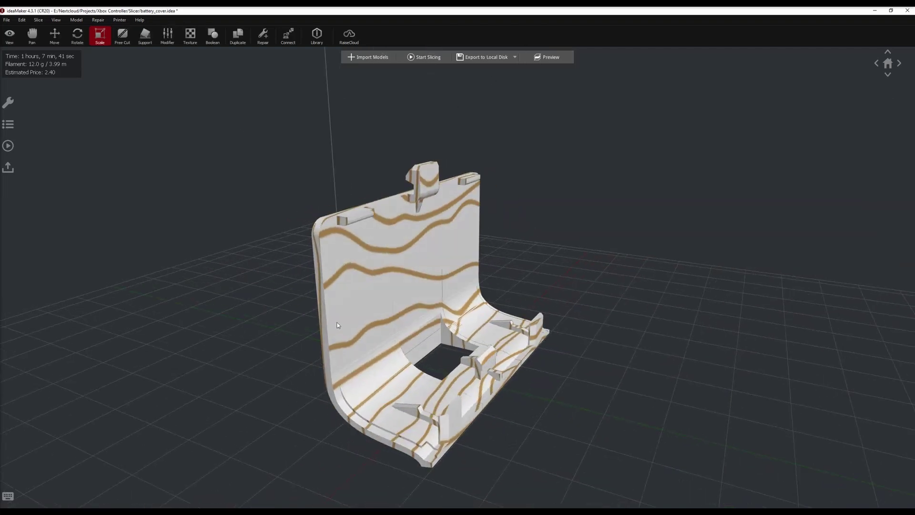
{"action": "left_click", "coordinate": [340, 330]}
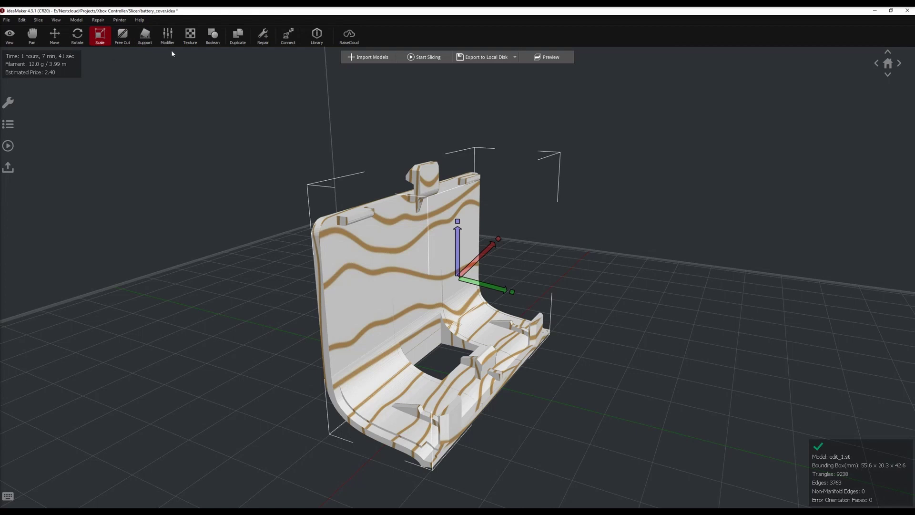
Add a box modifier named 'main body' with type Texture Blocker
{"action": "left_click", "coordinate": [168, 36]}
{"action": "left_click", "coordinate": [230, 110]}
{"action": "left_click", "coordinate": [224, 121]}
{"action": "key", "text": "ctrl+a"}
{"action": "type", "text": "main body"}
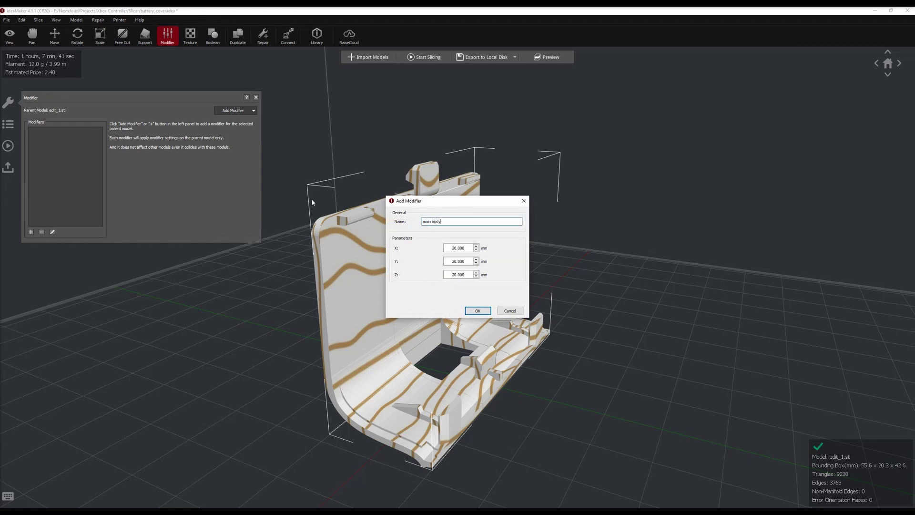
{"action": "left_click", "coordinate": [482, 310]}
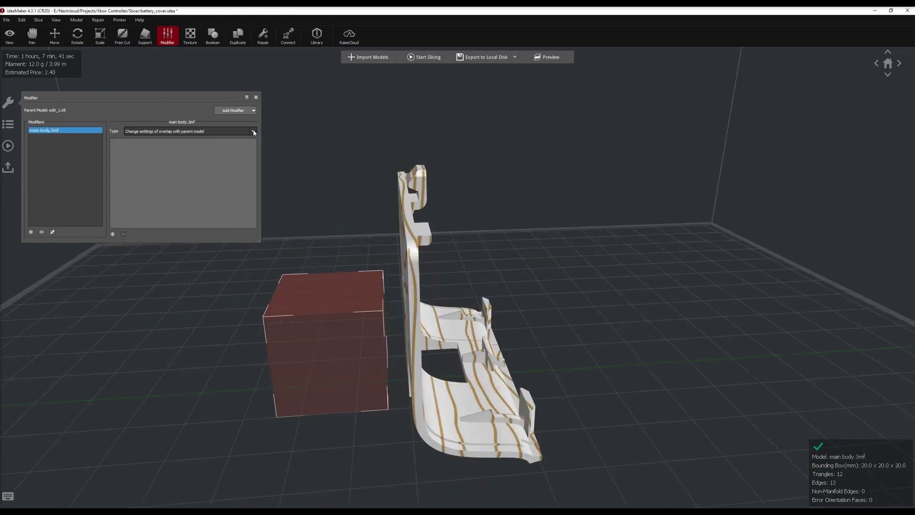
{"action": "left_click", "coordinate": [253, 131]}
{"action": "left_click", "coordinate": [184, 162]}
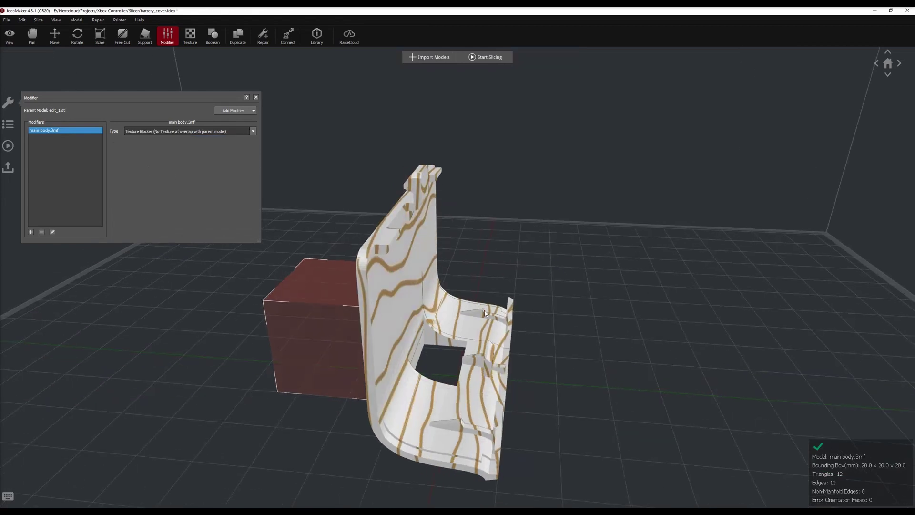
{"action": "left_click", "coordinate": [256, 97]}
Position the main body blocker box over the cover's flat back panel
{"action": "left_click", "coordinate": [54, 35]}
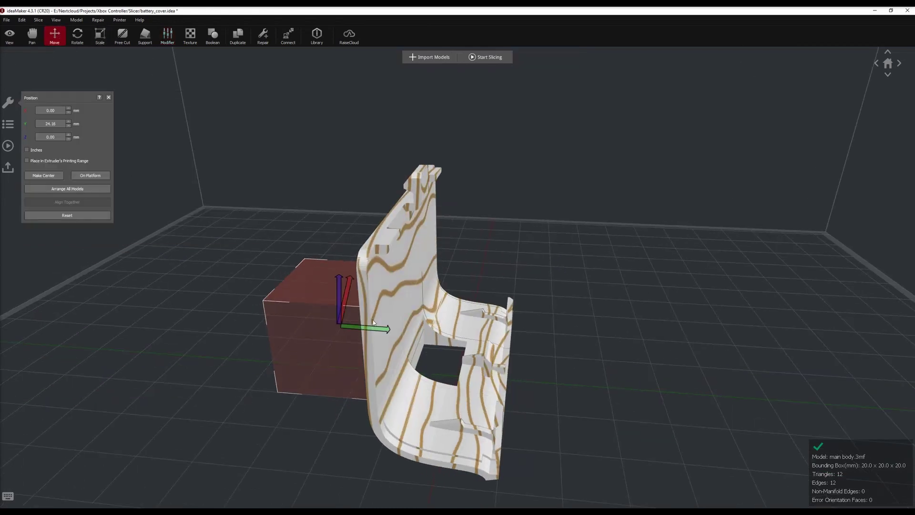
{"action": "left_click_drag", "start_coordinate": [373, 326], "coordinate": [466, 320]}
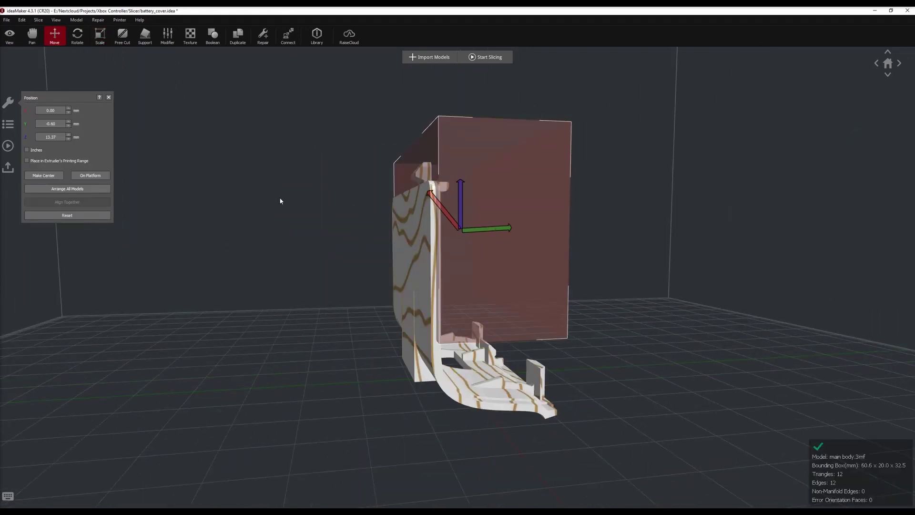
{"action": "mouse_move", "coordinate": [271, 262]}
{"action": "middle_mouse_down"}
{"action": "mouse_move", "coordinate": [237, 239]}
{"action": "mouse_move", "coordinate": [333, 281]}
{"action": "mouse_move", "coordinate": [262, 271]}
{"action": "middle_mouse_up"}
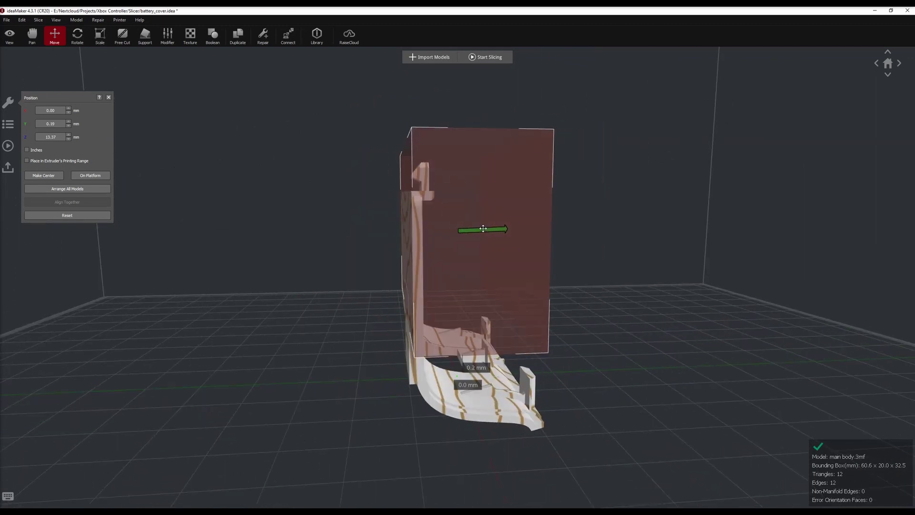
{"action": "left_click_drag", "start_coordinate": [484, 229], "coordinate": [482, 229]}
{"action": "middle_click_drag", "start_coordinate": [482, 229], "coordinate": [328, 151]}
{"action": "middle_click_drag", "start_coordinate": [460, 212], "coordinate": [435, 205]}
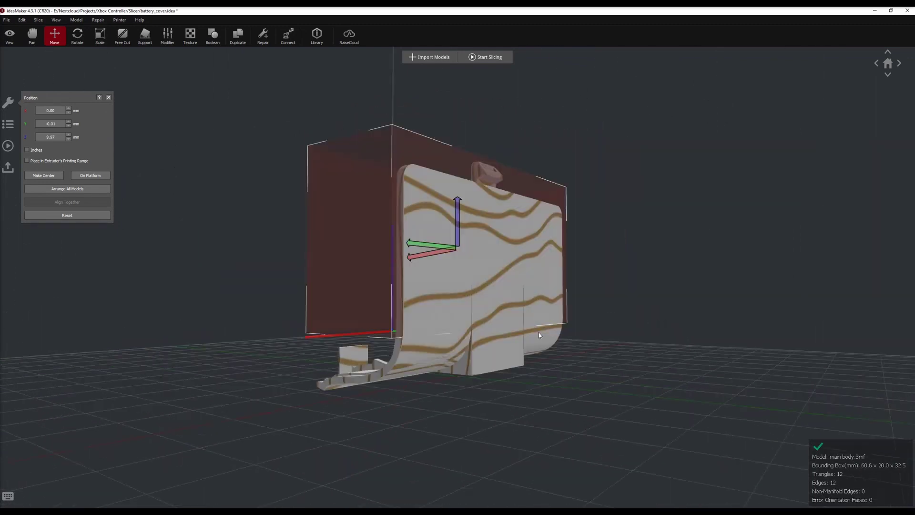
{"action": "left_click_drag", "start_coordinate": [436, 205], "coordinate": [476, 337]}
{"action": "middle_click_drag", "start_coordinate": [475, 336], "coordinate": [486, 56]}
Re-slice and inspect the preview, estimated 46 min 46 s and 9.0 g
{"action": "left_click", "coordinate": [486, 57]}
{"action": "left_click", "coordinate": [586, 363]}
{"action": "left_click", "coordinate": [399, 307]}
{"action": "middle_click_drag", "start_coordinate": [312, 391], "coordinate": [332, 322]}
{"action": "middle_click_drag", "start_coordinate": [515, 322], "coordinate": [512, 65]}
{"action": "left_click", "coordinate": [518, 56]}
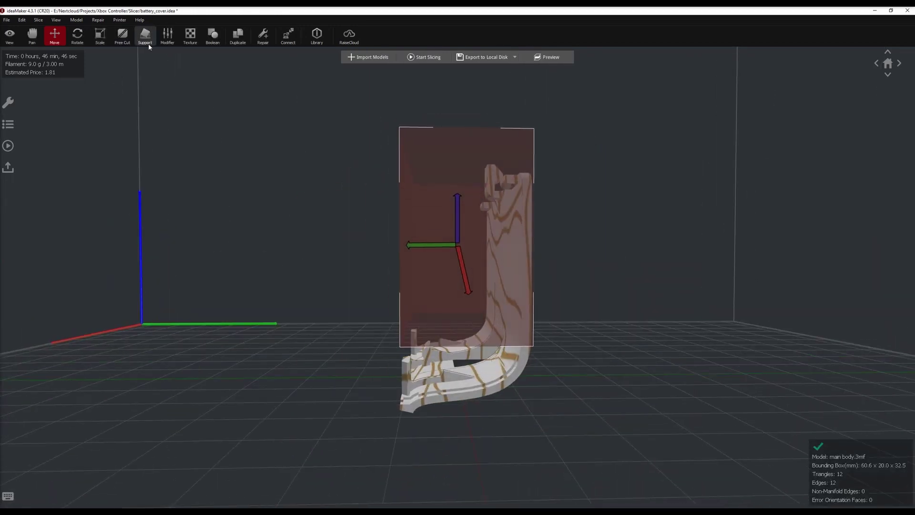
Add a cylinder modifier, rotate it -90° on Y, and start scaling it over the bend
{"action": "left_click", "coordinate": [167, 34]}
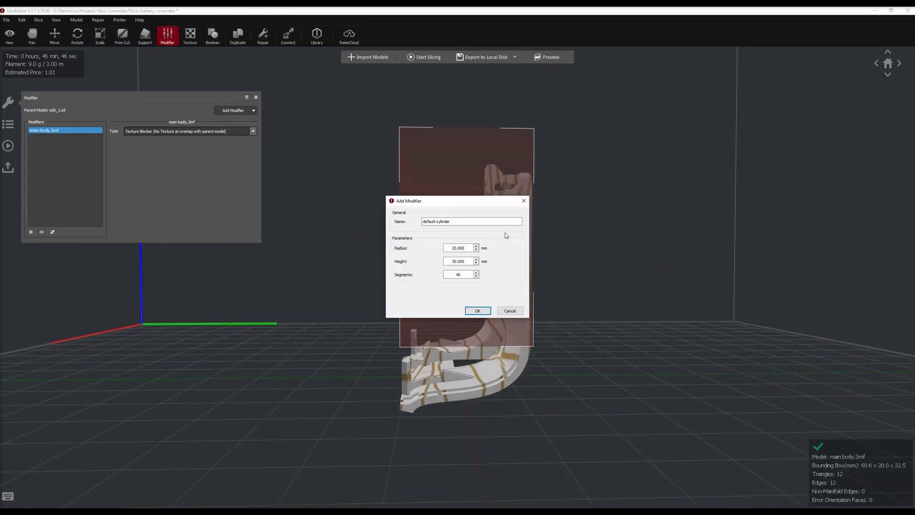
{"action": "left_click", "coordinate": [477, 311]}
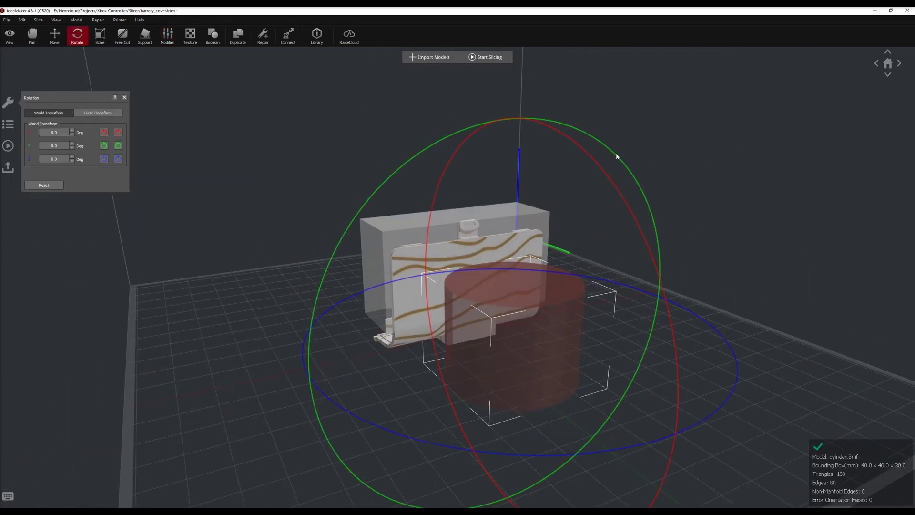
{"action": "left_click", "coordinate": [104, 145]}
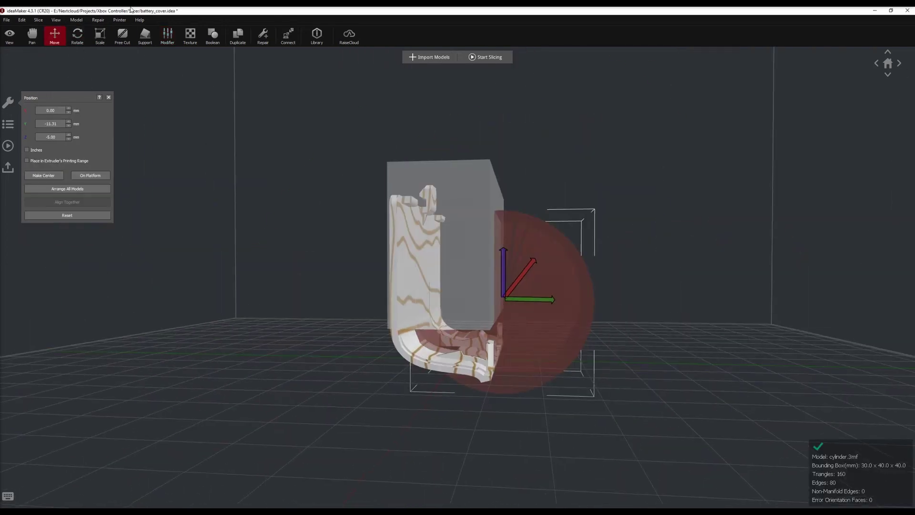
{"action": "left_click", "coordinate": [100, 34]}
{"action": "left_click_drag", "start_coordinate": [539, 340], "coordinate": [651, 318]}
{"action": "scroll", "coordinate": [489, 123], "scroll_direction": "up", "scroll_amount": 5}
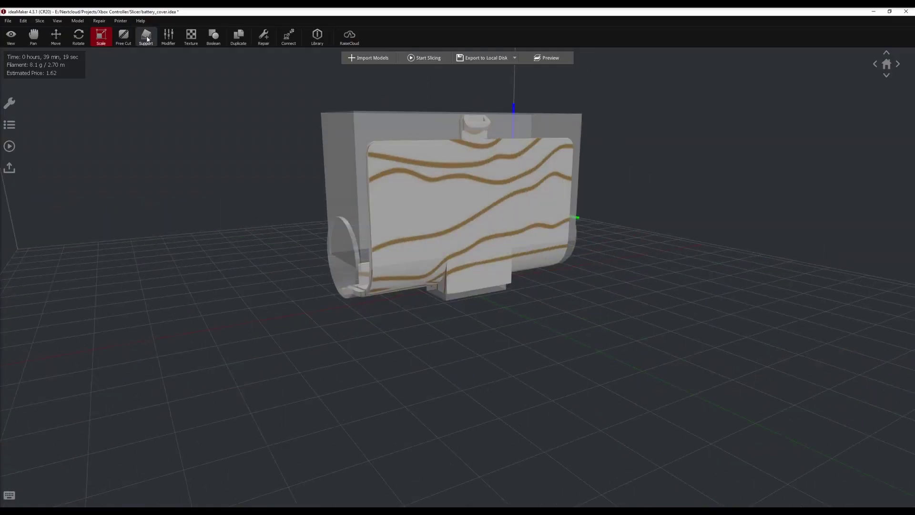
Add supports and re-slice, then bring up edit_1.stl's file options in File Explorer
{"action": "left_click", "coordinate": [146, 39]}
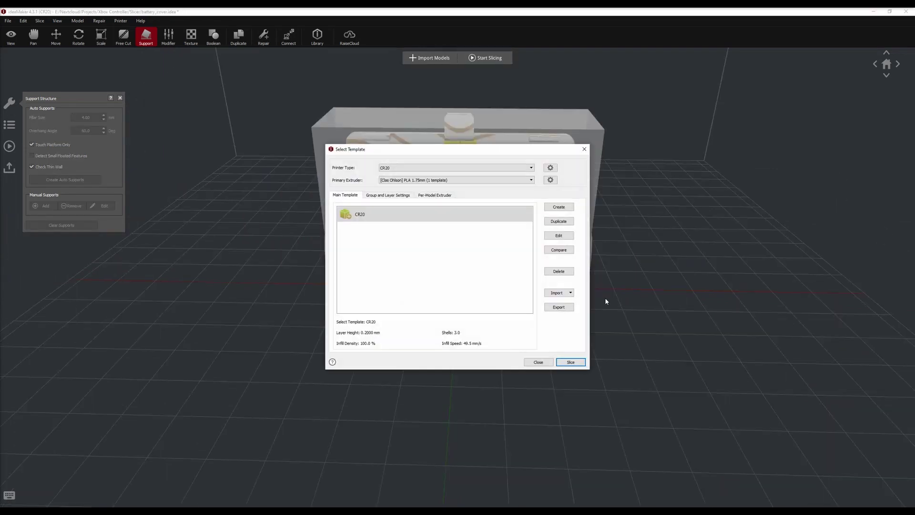
{"action": "left_click", "coordinate": [570, 361]}
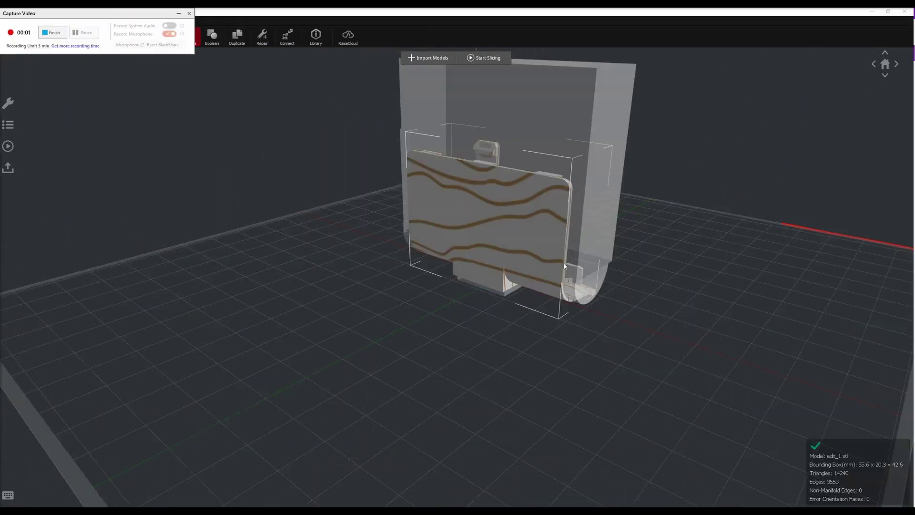
{"action": "left_click_drag", "start_coordinate": [709, 163], "coordinate": [269, 163]}
{"action": "right_click", "coordinate": [219, 257]}
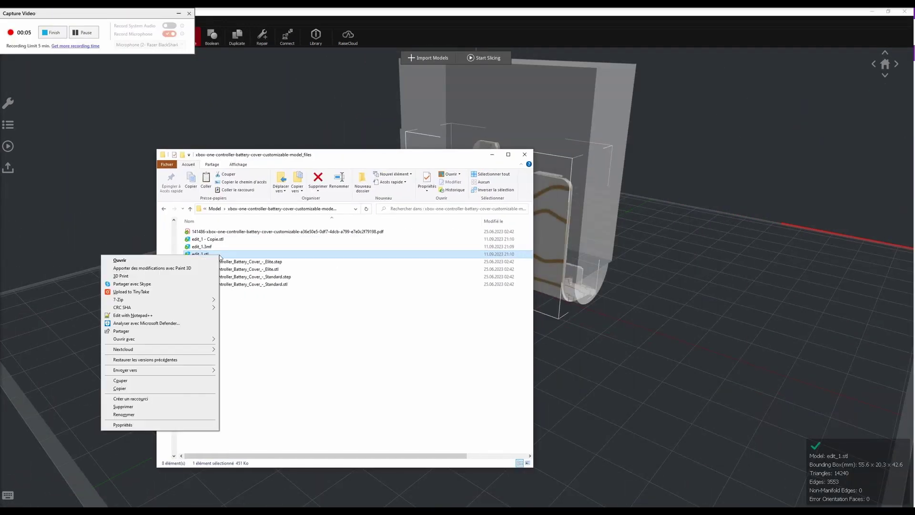
Import edit_1.stl into 3D Builder and raise it above the grid
{"action": "left_click", "coordinate": [261, 341]}
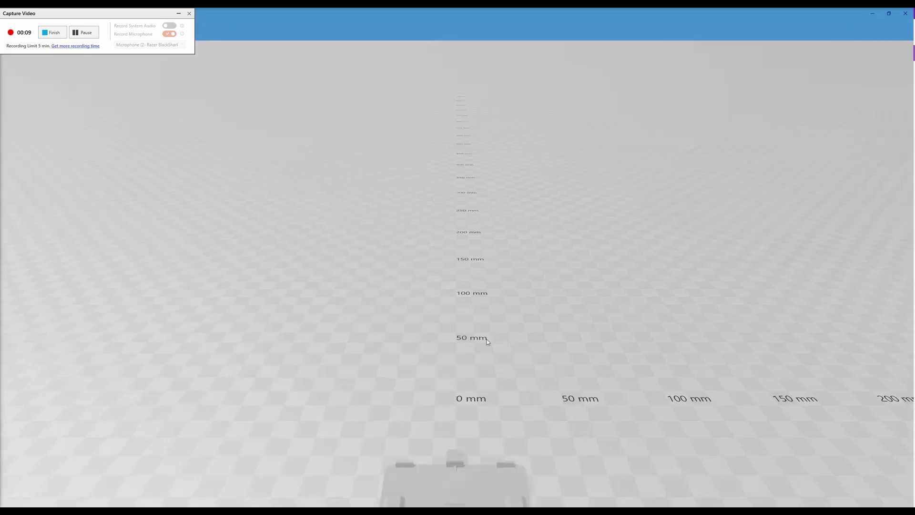
{"action": "left_click", "coordinate": [36, 31]}
{"action": "left_click_drag", "start_coordinate": [84, 87], "coordinate": [596, 402]}
{"action": "left_click", "coordinate": [249, 248]}
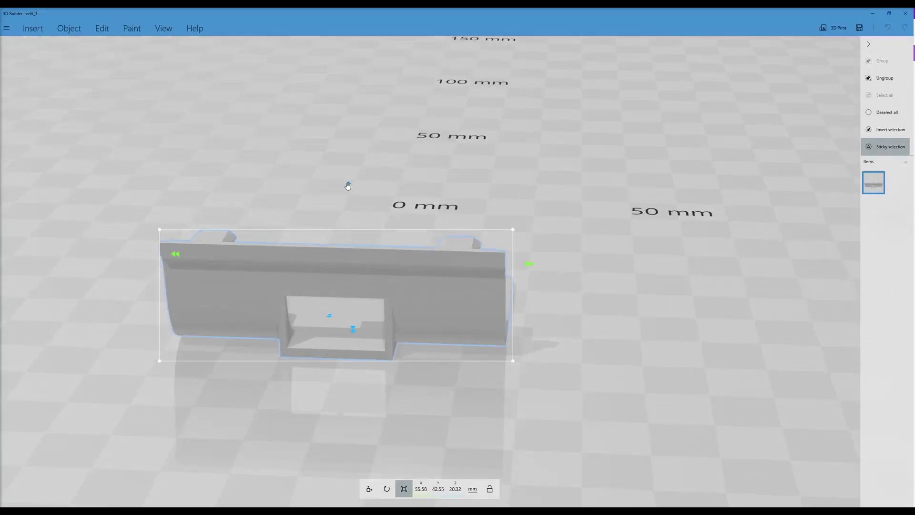
{"action": "left_click_drag", "start_coordinate": [350, 186], "coordinate": [352, 96]}
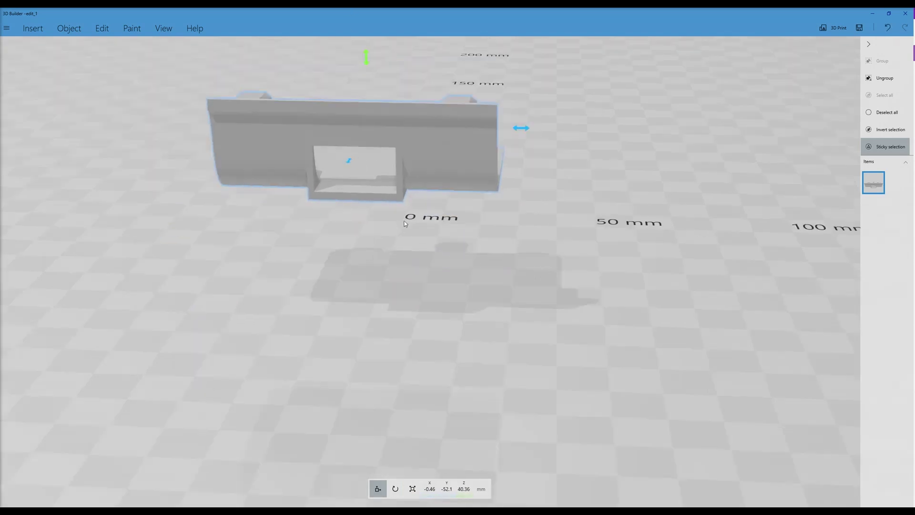
Emboss enlarged 'abcdefg' lettering across the cover's flat back panel
{"action": "left_click_drag", "start_coordinate": [400, 247], "coordinate": [473, 263]}
{"action": "right_click_drag", "start_coordinate": [473, 263], "coordinate": [327, 191]}
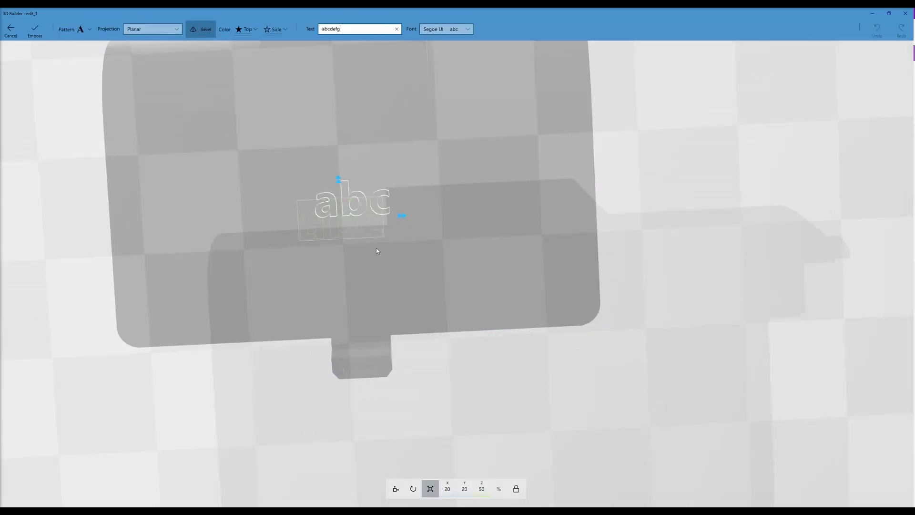
{"action": "left_click_drag", "start_coordinate": [448, 225], "coordinate": [372, 203]}
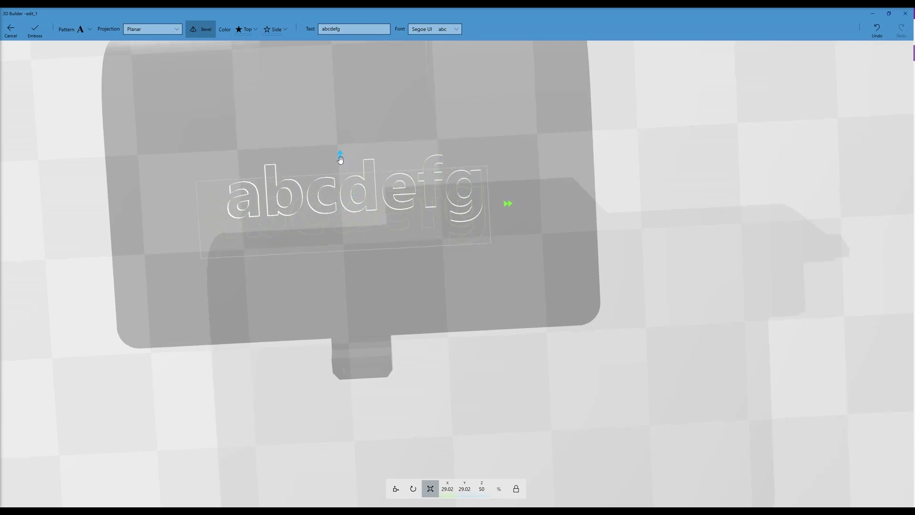
{"action": "left_click_drag", "start_coordinate": [339, 156], "coordinate": [360, 188]}
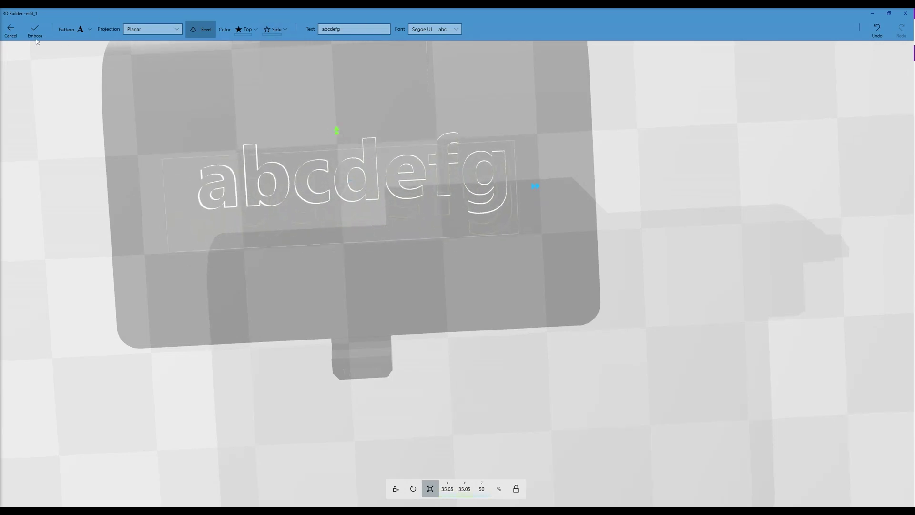
{"action": "key", "text": "Return"}
{"action": "left_click_drag", "start_coordinate": [678, 241], "coordinate": [677, 144]}
{"action": "left_click", "coordinate": [6, 29]}
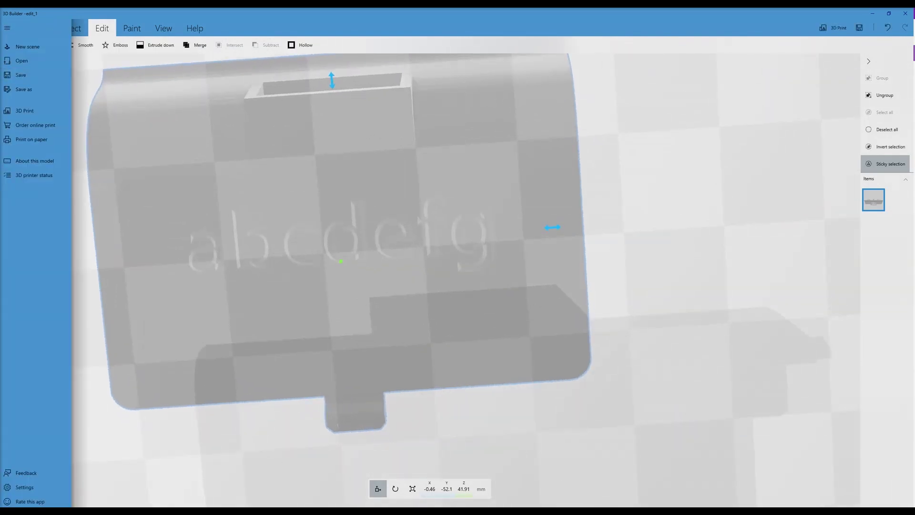
In ideaMaker, reload the edited edit_1.stl cover from local disk and inspect it from the front
{"action": "left_click", "coordinate": [410, 488]}
{"action": "right_click", "coordinate": [515, 245]}
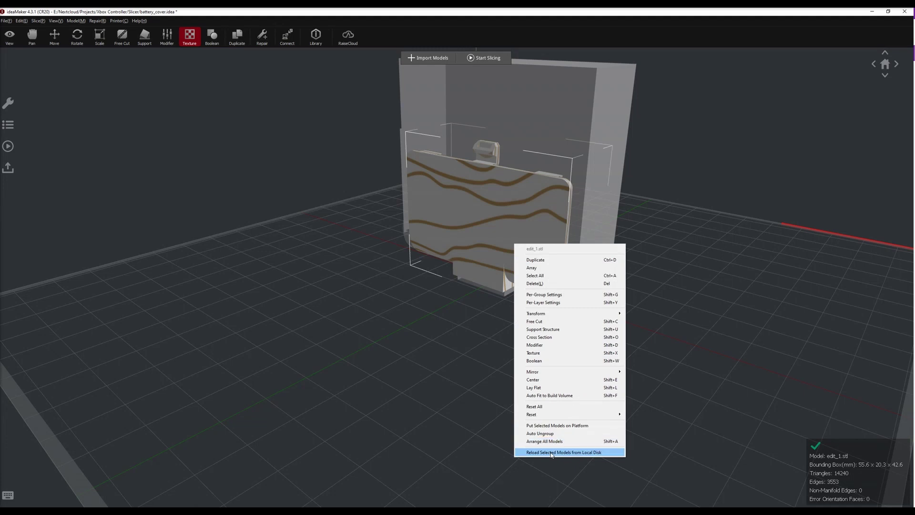
{"action": "left_click", "coordinate": [551, 453]}
{"action": "right_click_drag", "start_coordinate": [541, 414], "coordinate": [489, 273]}
{"action": "scroll", "coordinate": [329, 251], "scroll_direction": "up", "scroll_amount": 5}
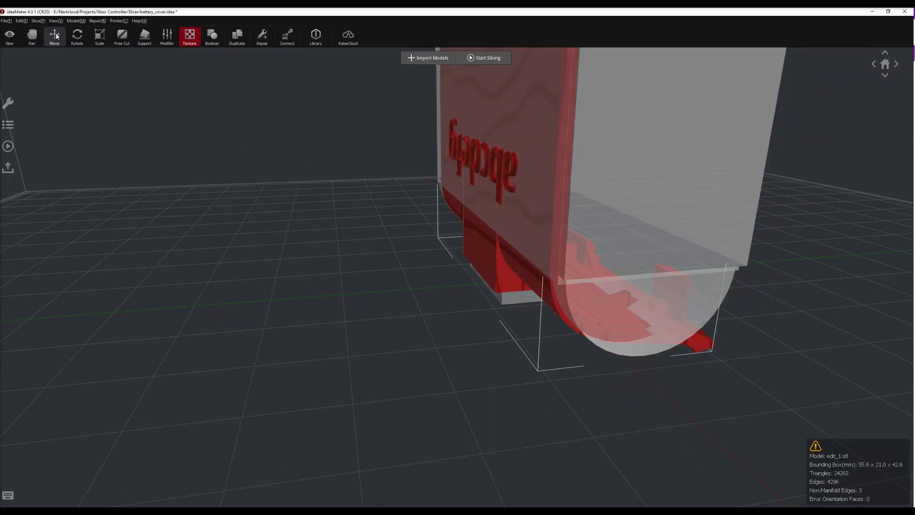
{"action": "right_click_drag", "start_coordinate": [103, 58], "coordinate": [559, 209]}
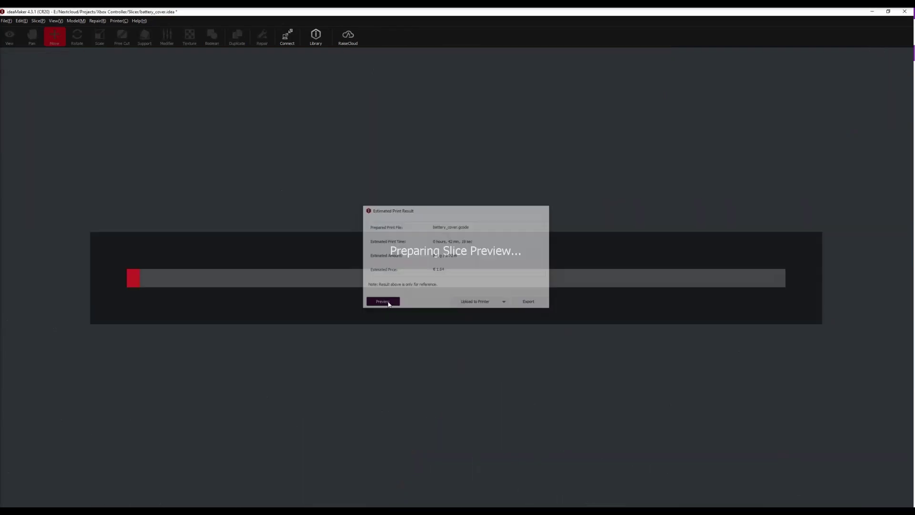
{"action": "right_click_drag", "start_coordinate": [517, 453], "coordinate": [591, 437]}
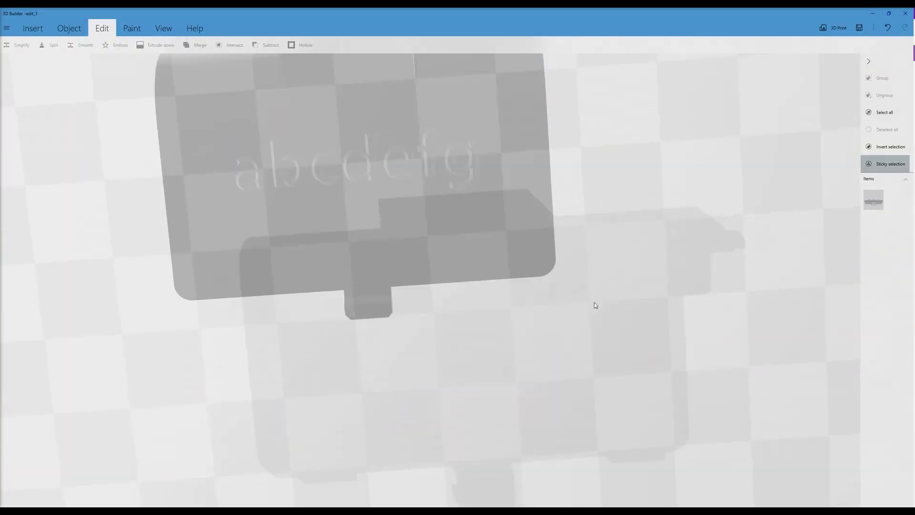
In 3D Builder, undo the lettering and re-emboss abcdefg onto the cover
{"action": "key", "text": "ctrl+z"}
{"action": "left_click", "coordinate": [115, 44]}
{"action": "right_click_drag", "start_coordinate": [382, 267], "coordinate": [338, 181]}
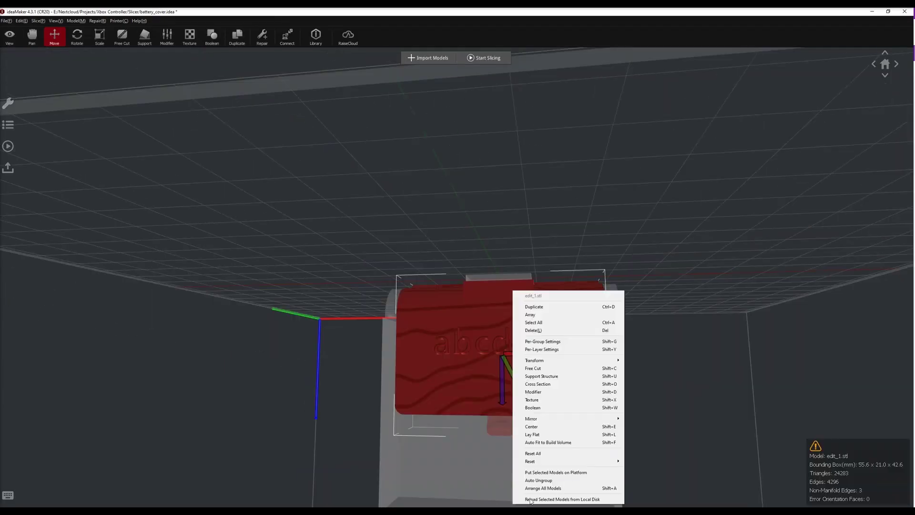
Slice the lettered battery cover with the chosen template, then return to the models
{"action": "left_click", "coordinate": [652, 399]}
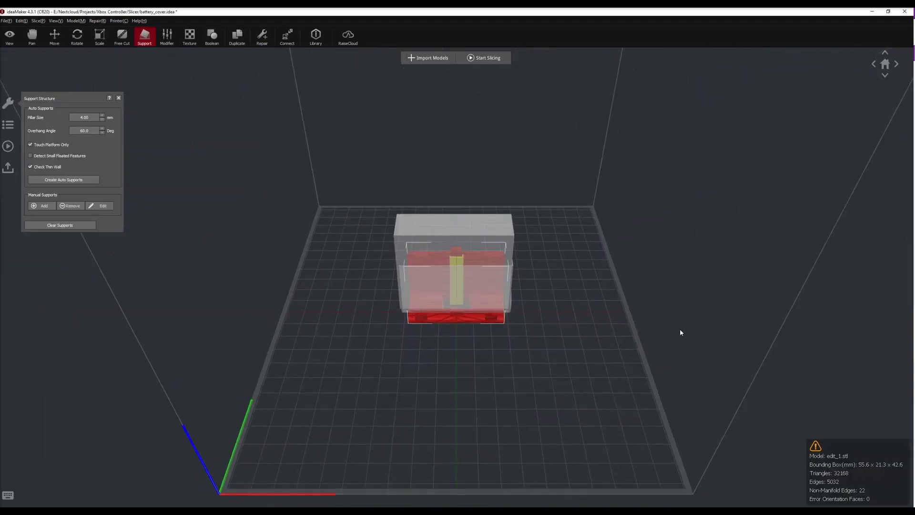
{"action": "left_click_drag", "start_coordinate": [681, 332], "coordinate": [481, 72]}
{"action": "left_click", "coordinate": [484, 57]}
{"action": "left_click", "coordinate": [569, 363]}
{"action": "left_click", "coordinate": [380, 301]}
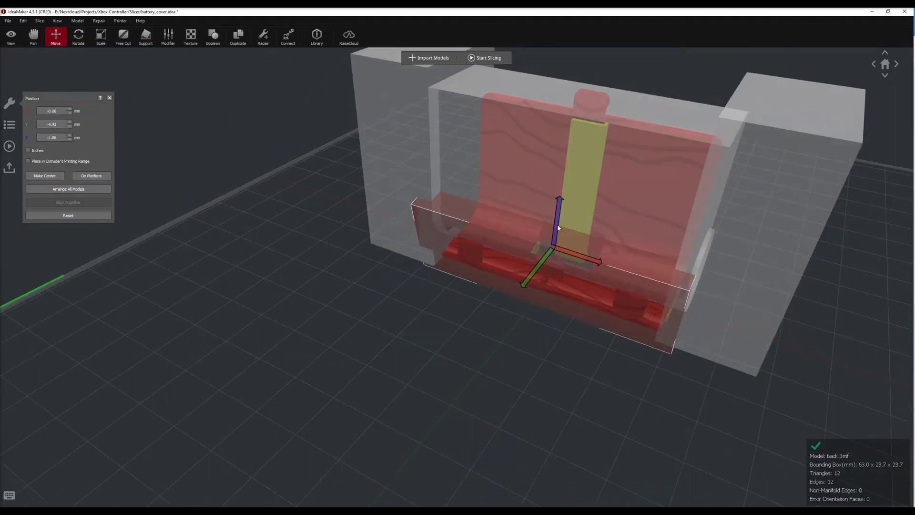
Move the back.3mf blocker box into position and tilt it -8° on X
{"action": "left_click_drag", "start_coordinate": [556, 205], "coordinate": [556, 190]}
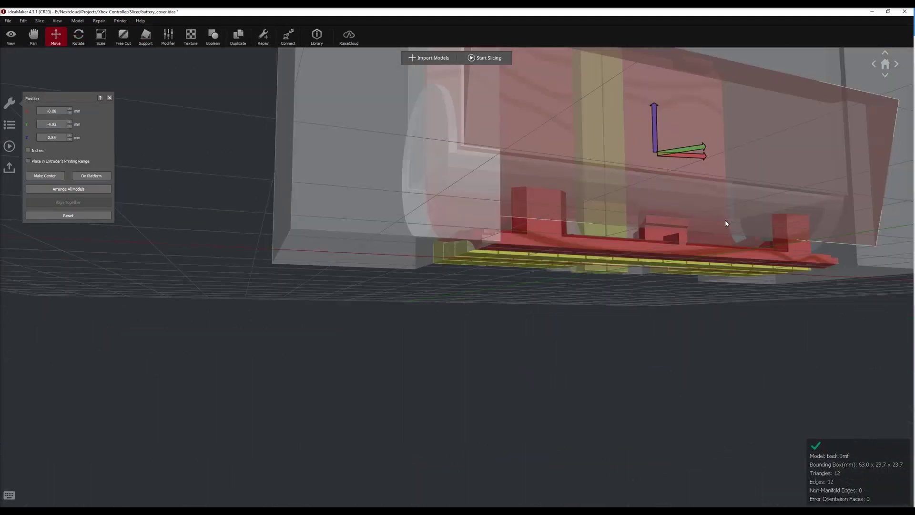
{"action": "left_click", "coordinate": [79, 36]}
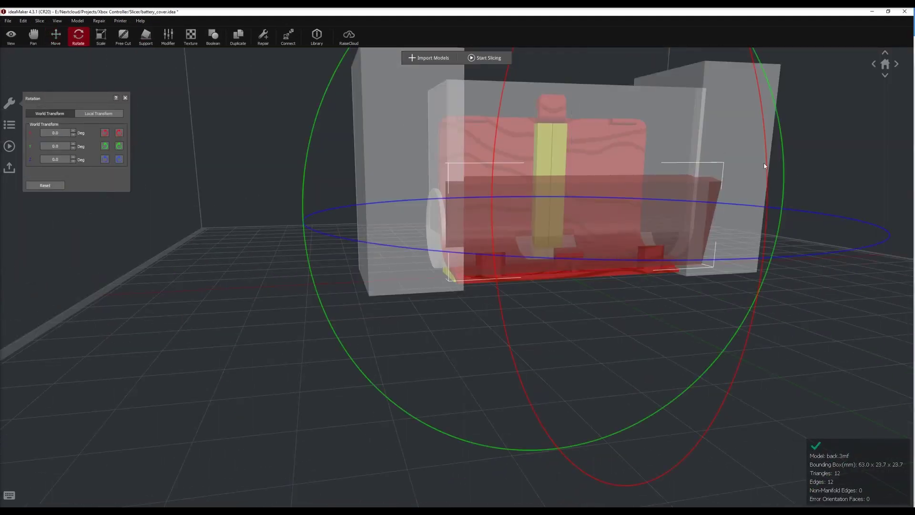
{"action": "left_click_drag", "start_coordinate": [768, 160], "coordinate": [703, 309]}
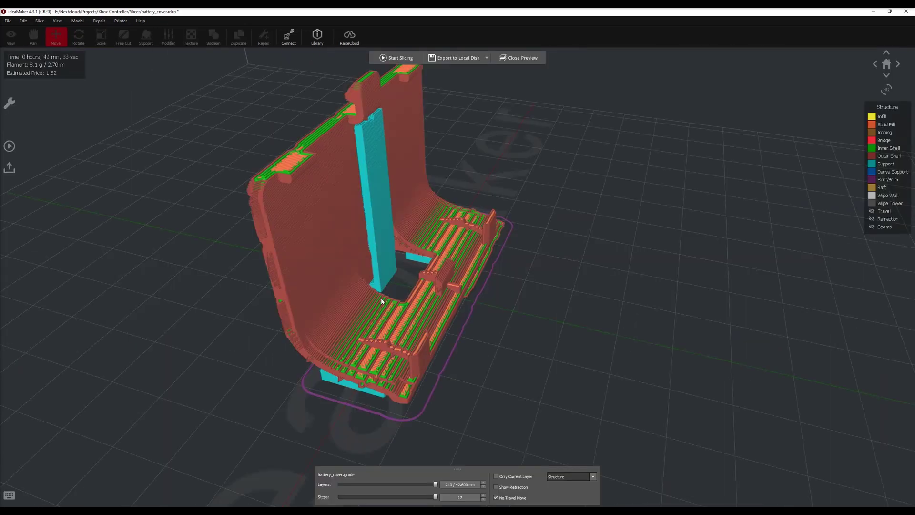
{"action": "left_click_drag", "start_coordinate": [381, 297], "coordinate": [810, 258]}
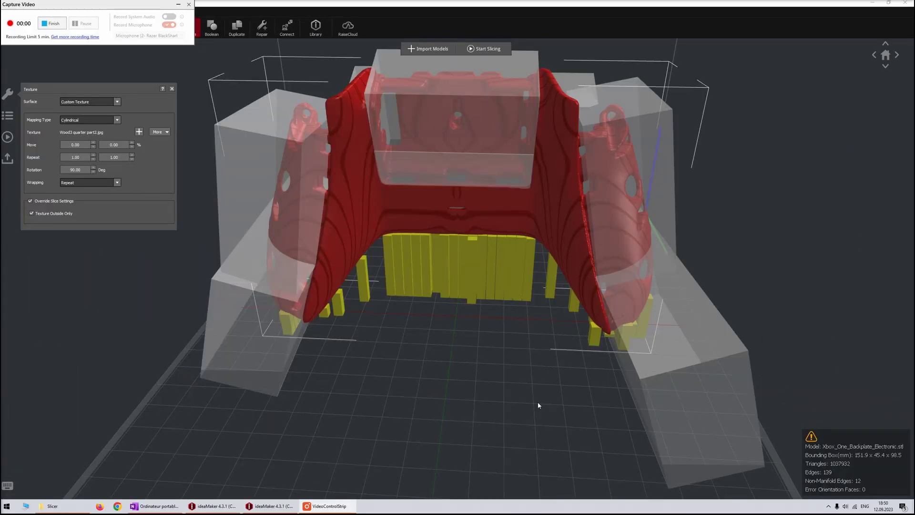
{"action": "left_click_drag", "start_coordinate": [538, 402], "coordinate": [209, 89]}
{"action": "left_click_drag", "start_coordinate": [62, 27], "coordinate": [364, 342]}
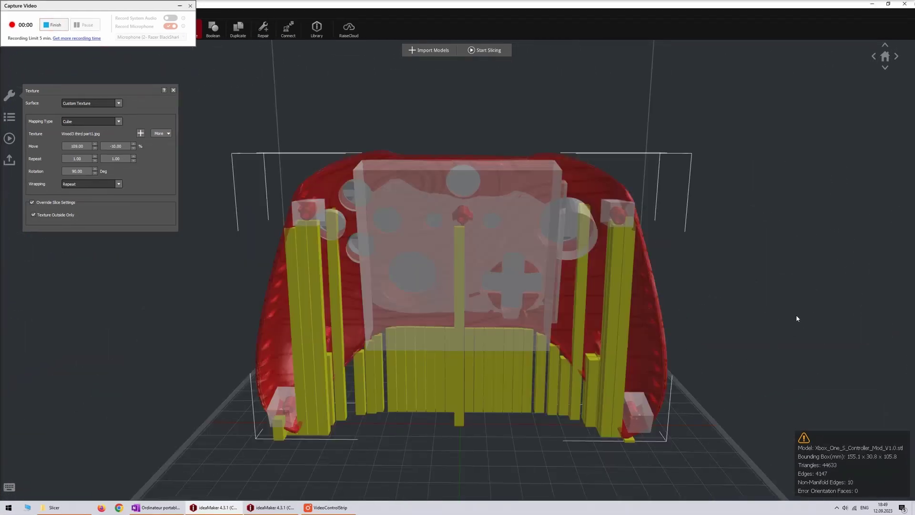
{"action": "left_click_drag", "start_coordinate": [796, 314], "coordinate": [581, 371]}
{"action": "left_click", "coordinate": [444, 283]}
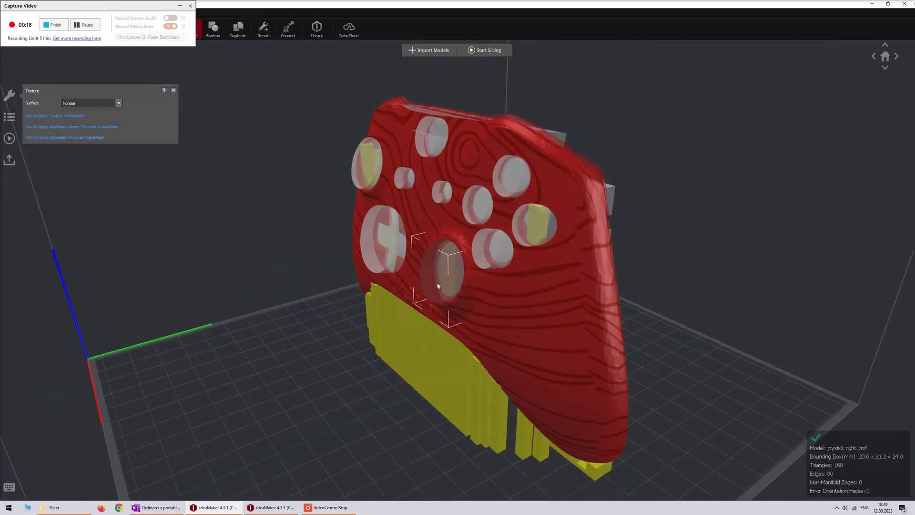